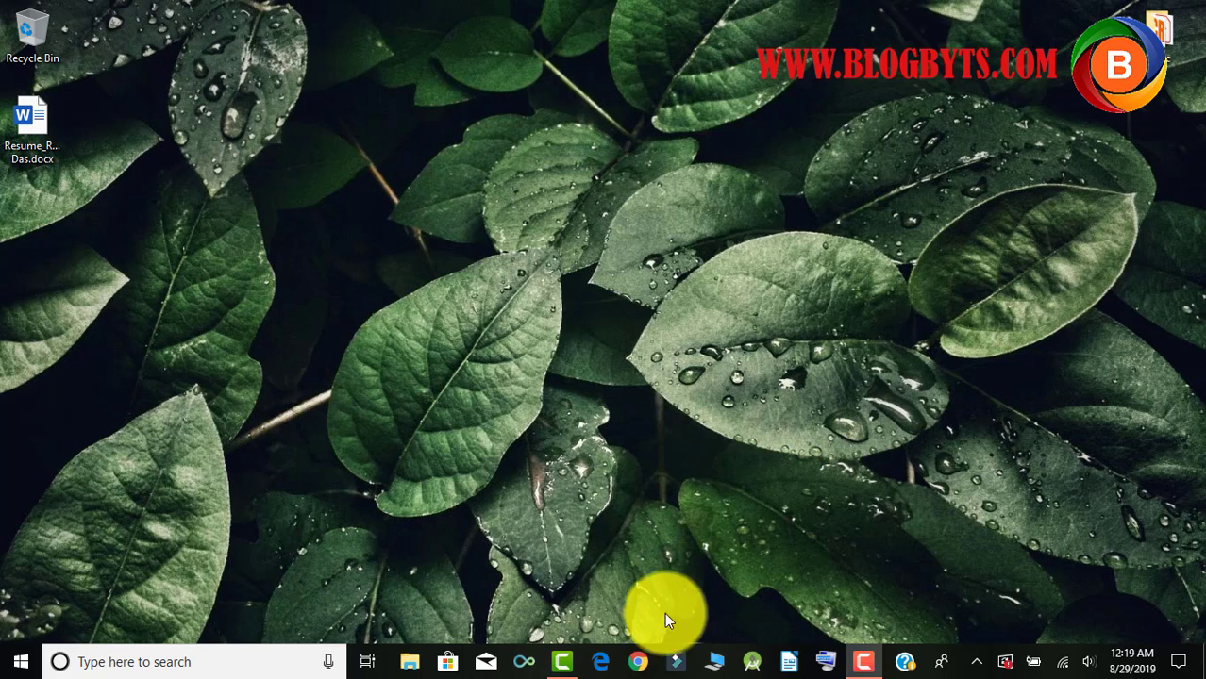
# Launch Chrome and load the onohosting.com homepage from the address bar.
pyautogui.click(640, 664)
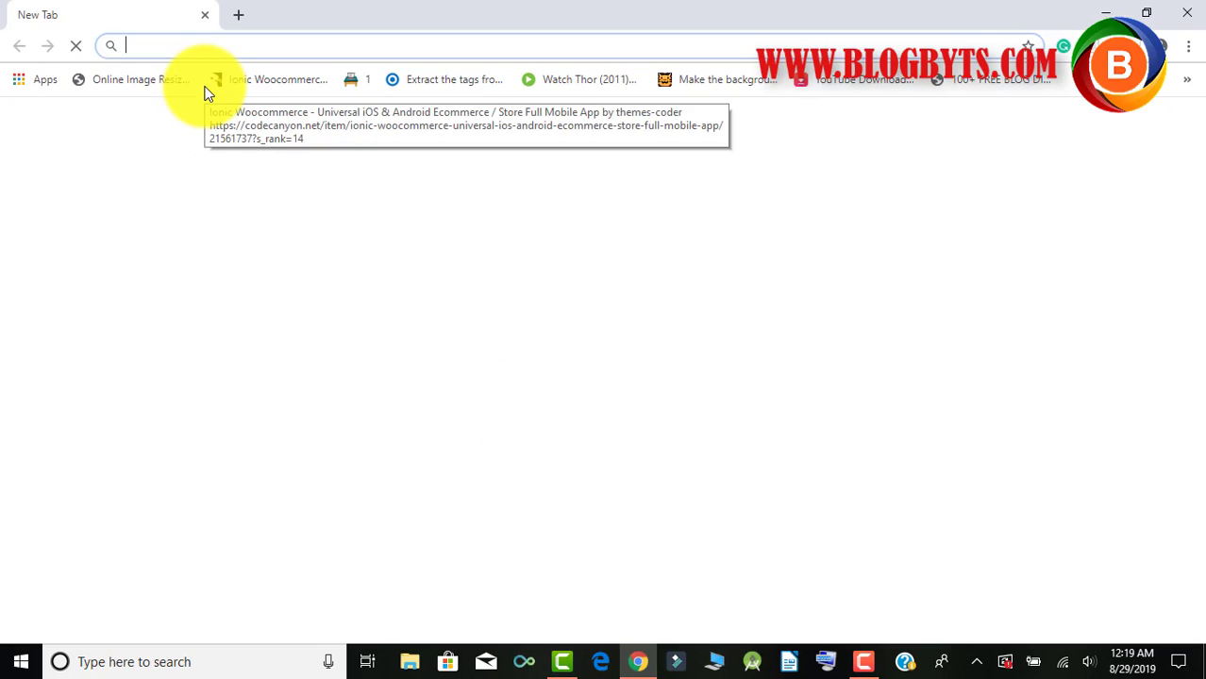
pyautogui.write('onohosting.com')
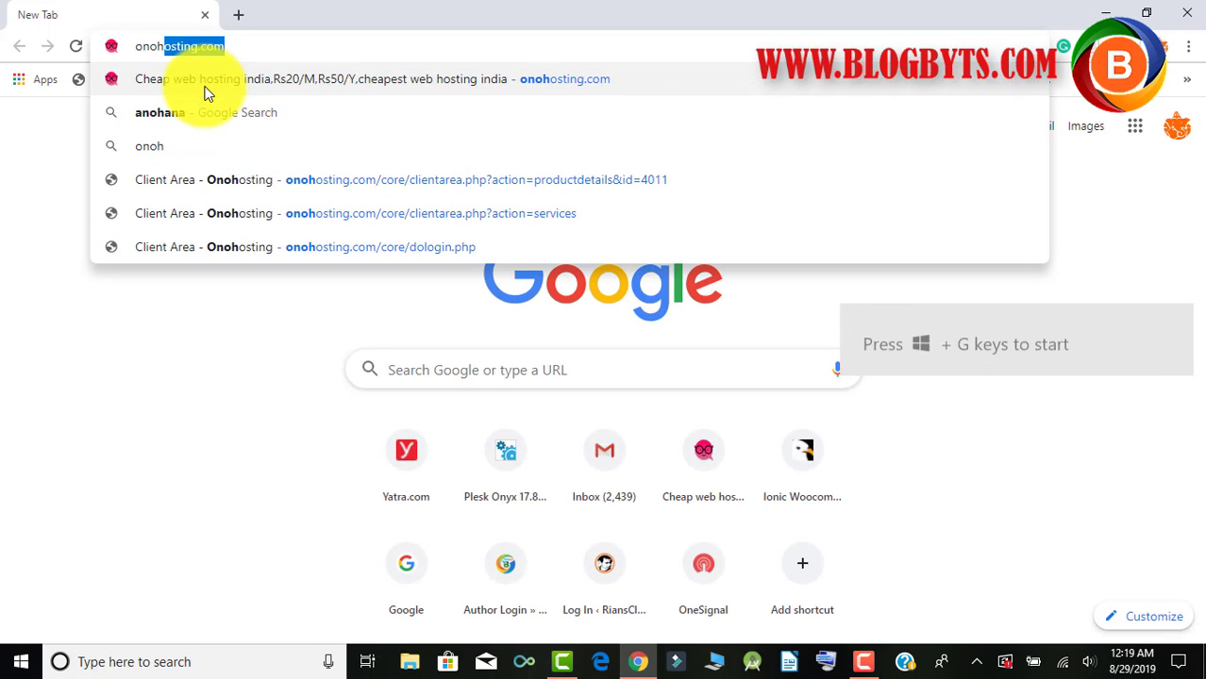
pyautogui.press('Return')
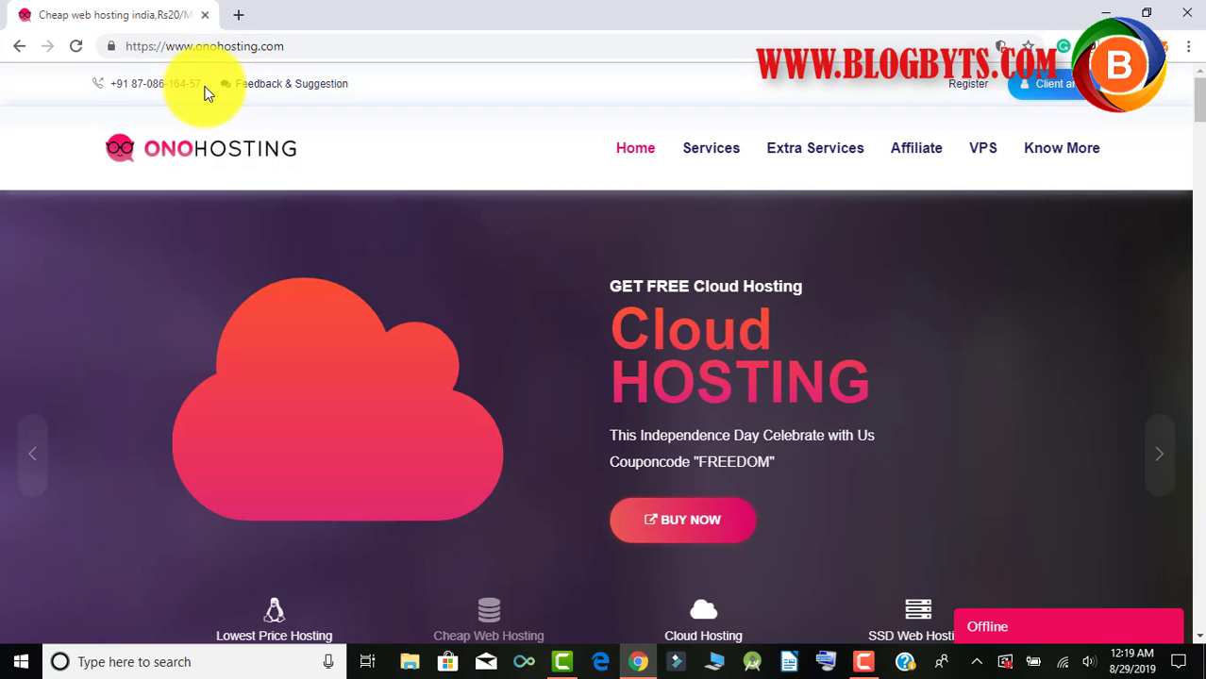
# Log in to the OnoHosting client area using the saved e-mail address.
pyautogui.click(1058, 93)
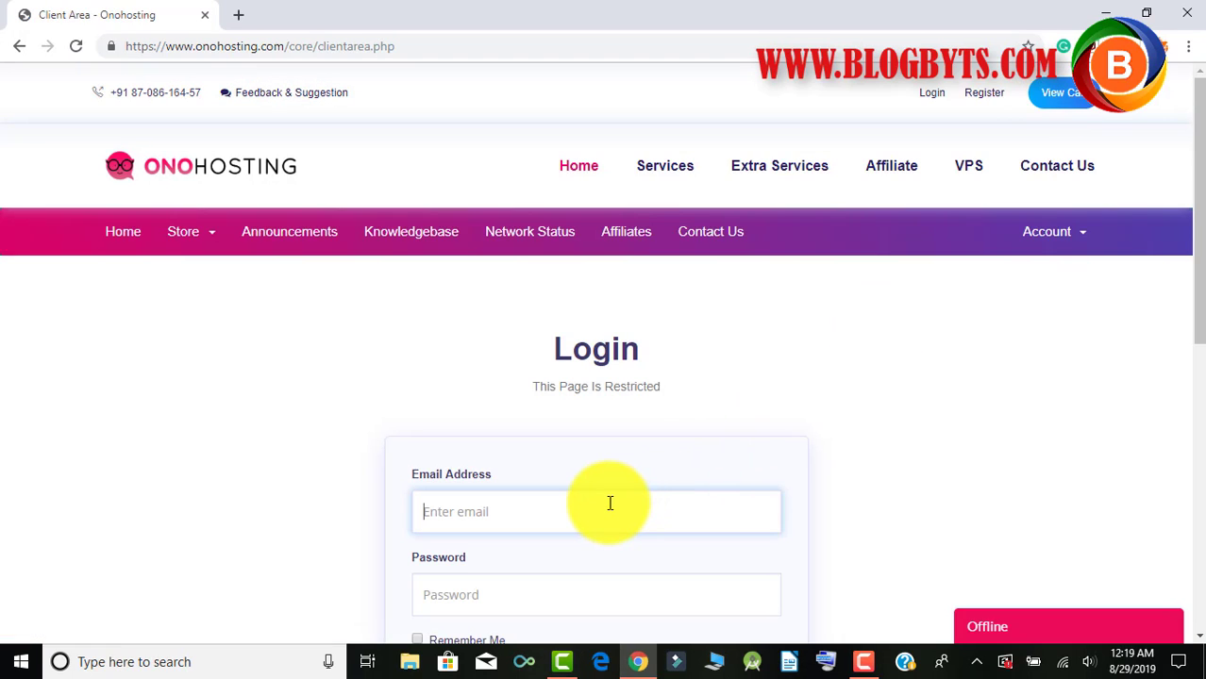
pyautogui.write('a')
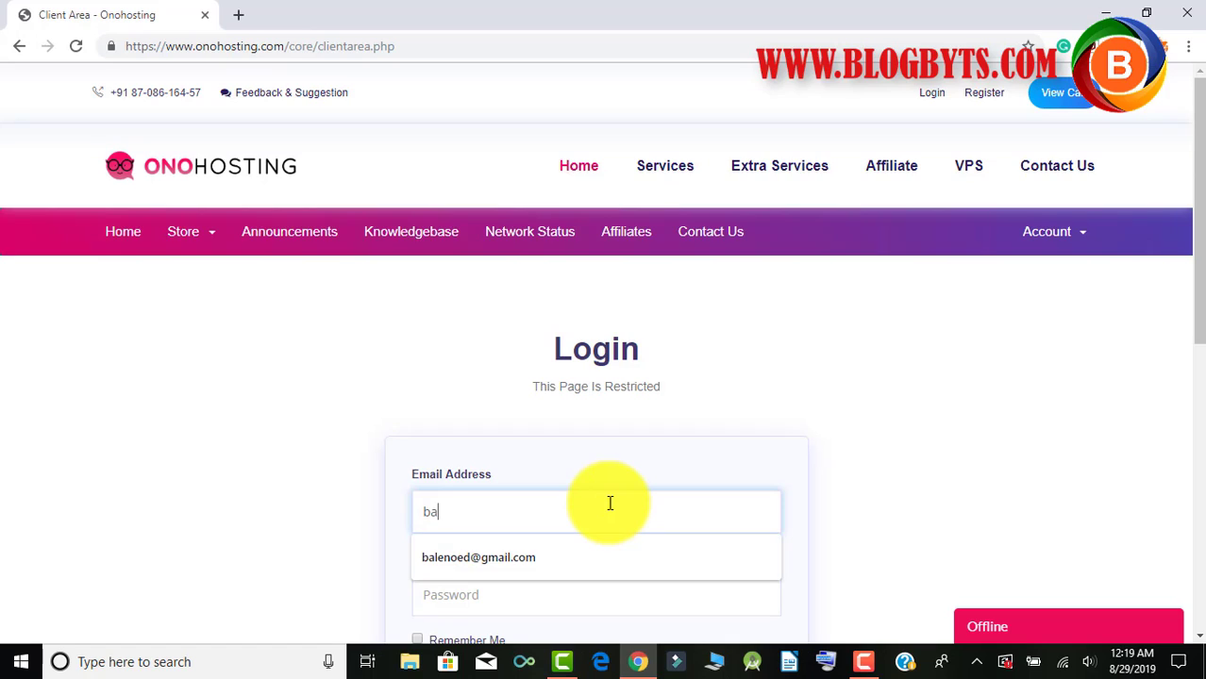
pyautogui.press('Down')
pyautogui.press('Tab')
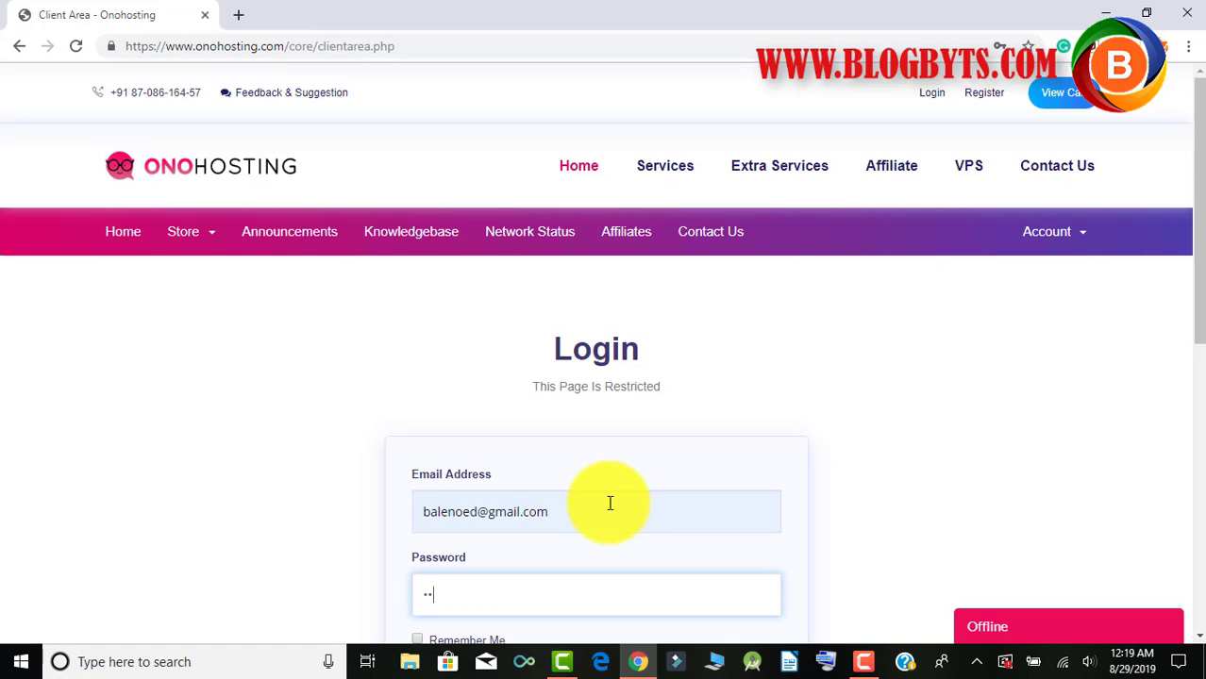
pyautogui.press('Return')
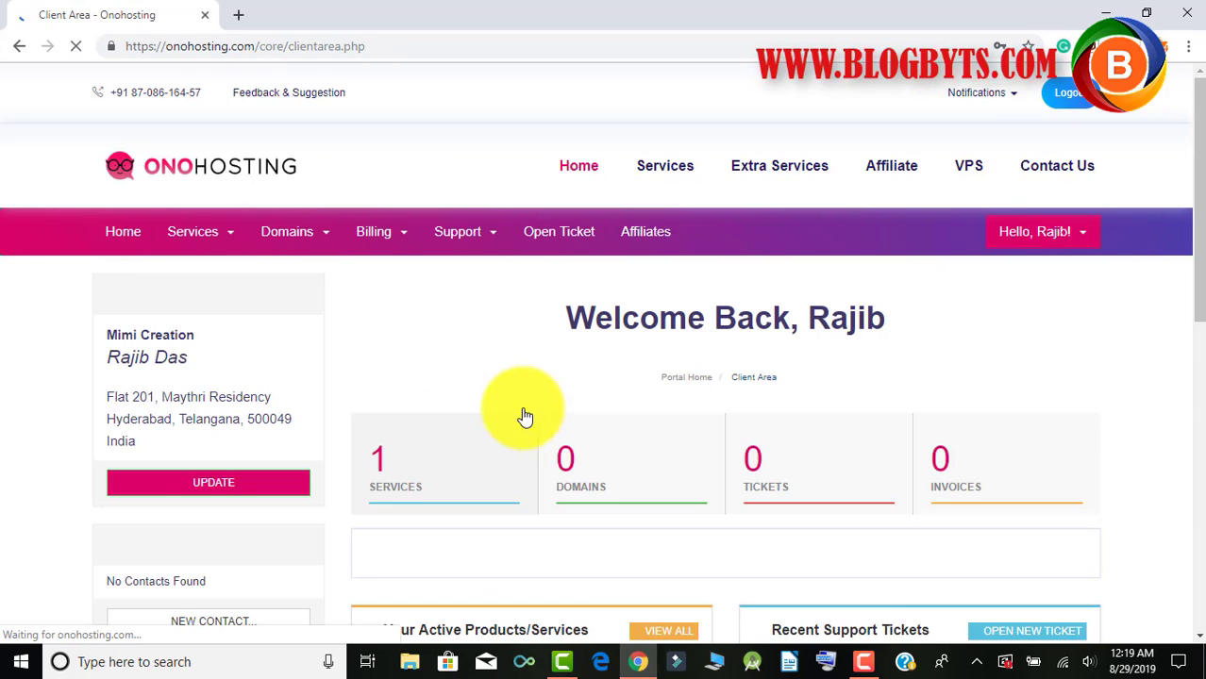
# Open the Low Price Hosting plan's details from the Services list.
pyautogui.scroll(-3, 528, 372)
pyautogui.click(377, 196)
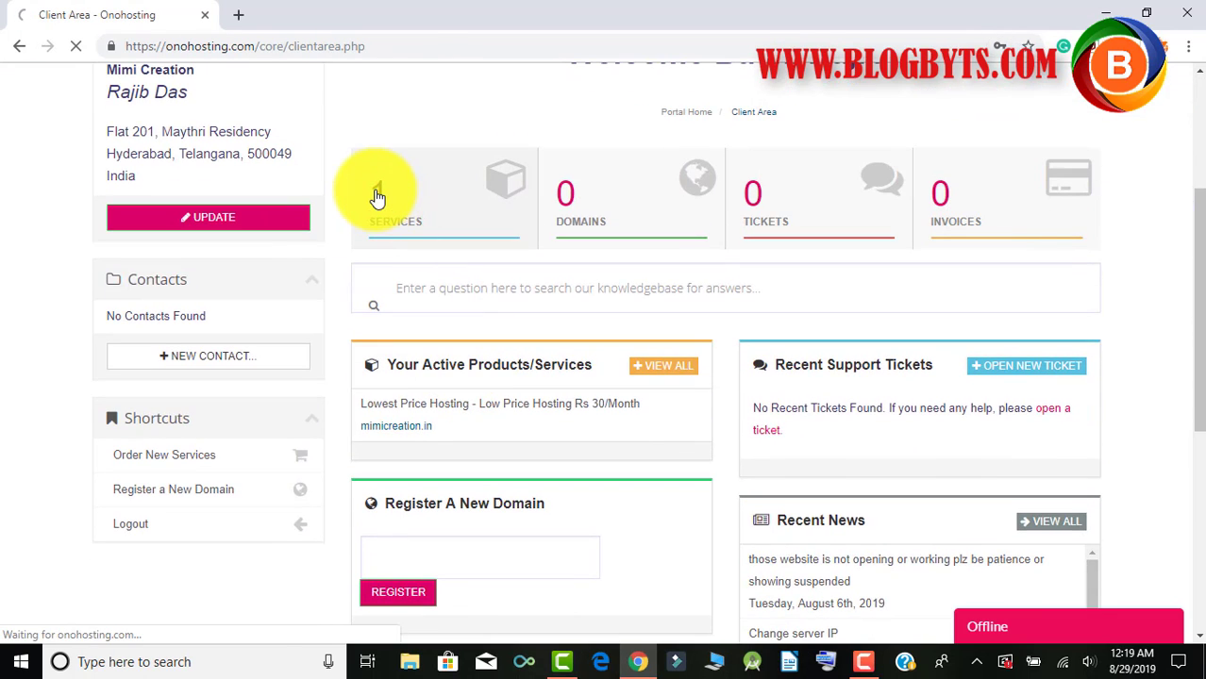
pyautogui.scroll(-2, 510, 283)
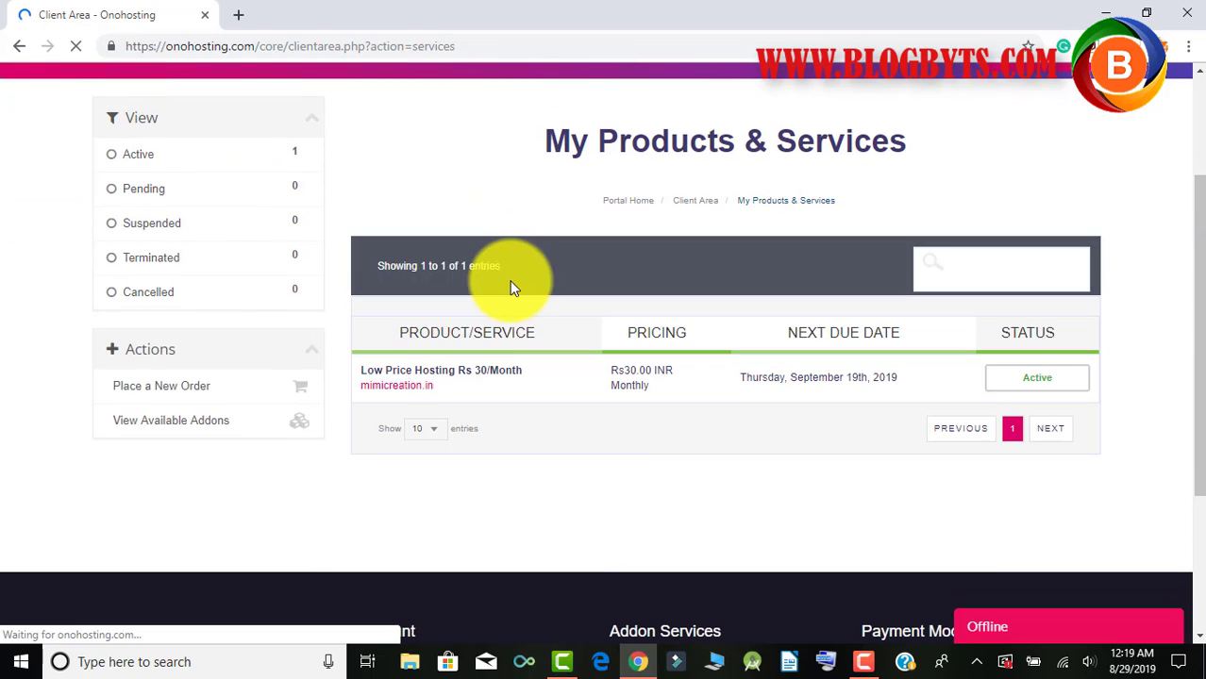
pyautogui.click(483, 377)
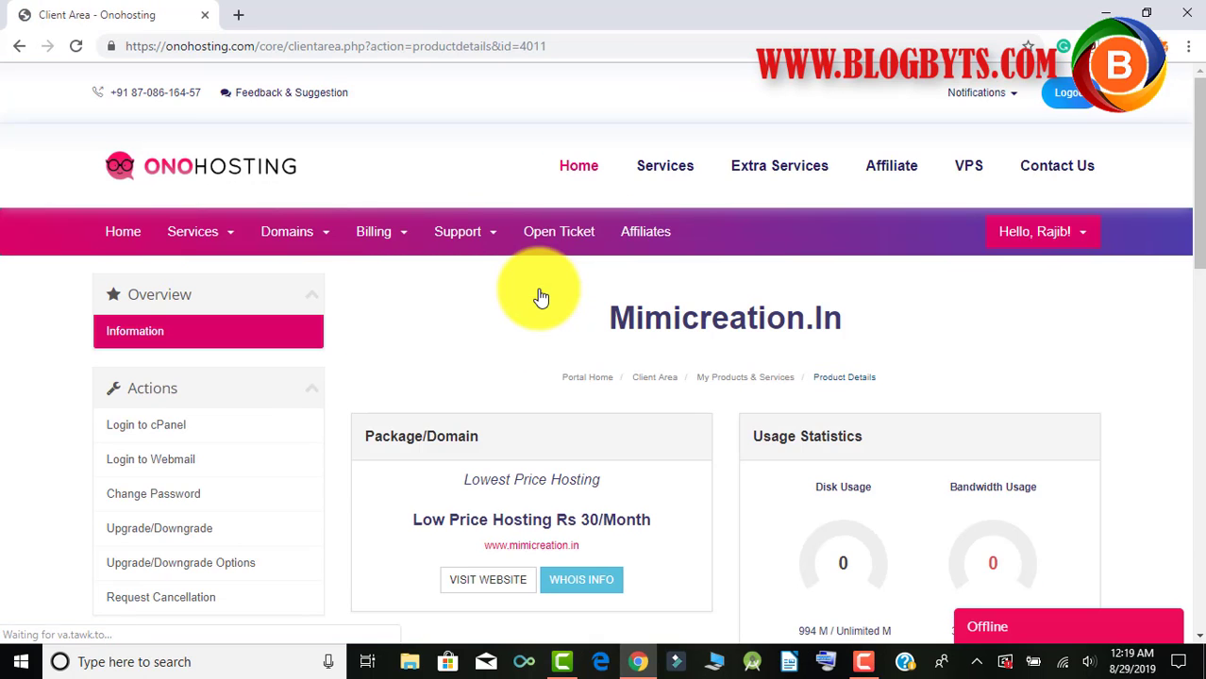
pyautogui.scroll(-2, 538, 291)
# Log in to cPanel and go to Subdomains in the Domains section.
pyautogui.click(189, 247)
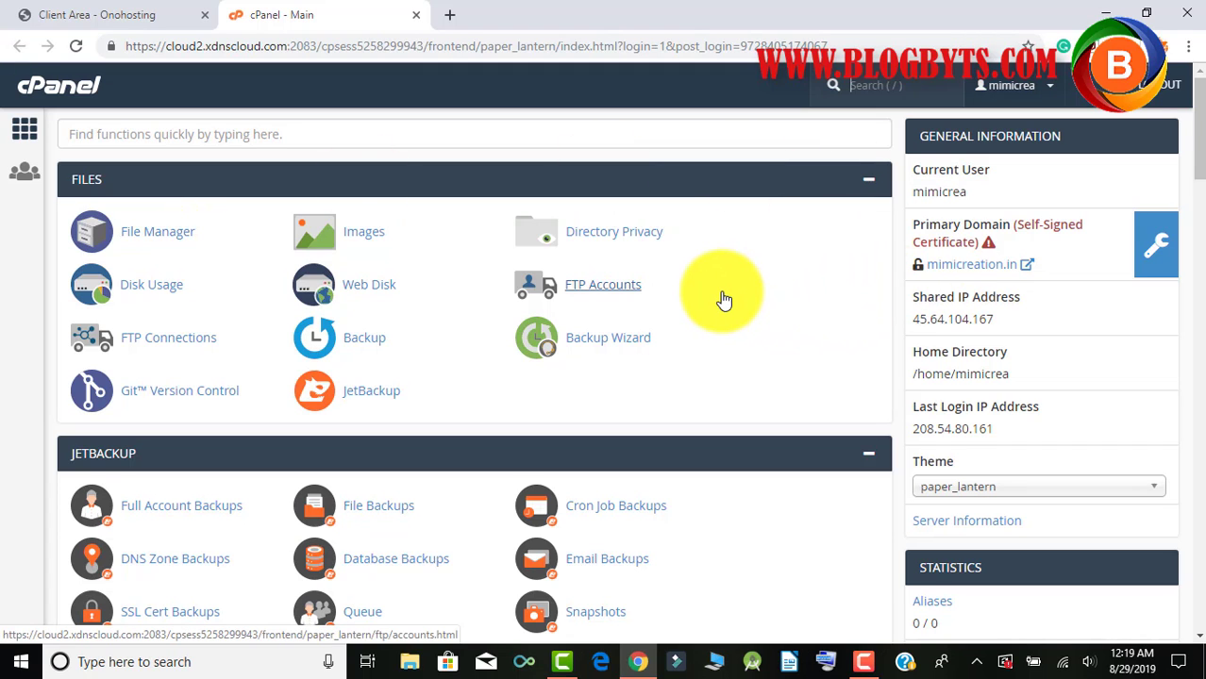
pyautogui.scroll(-8, 358, 222)
pyautogui.scroll(-3, 401, 338)
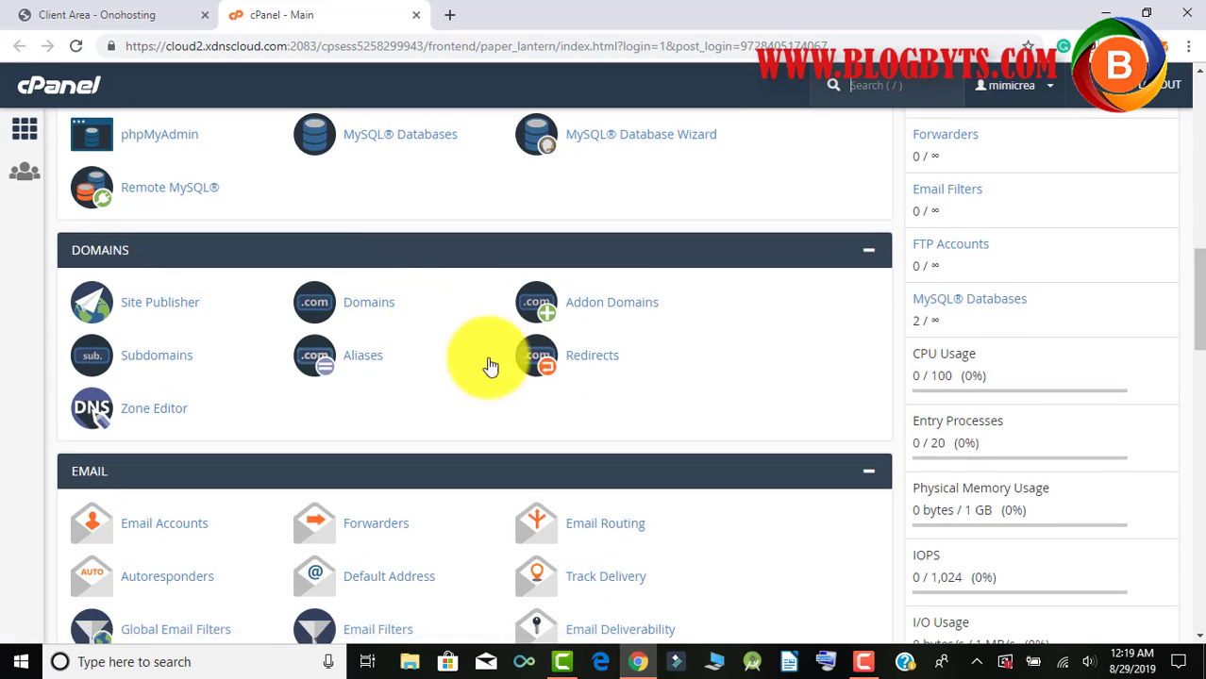
pyautogui.click(165, 363)
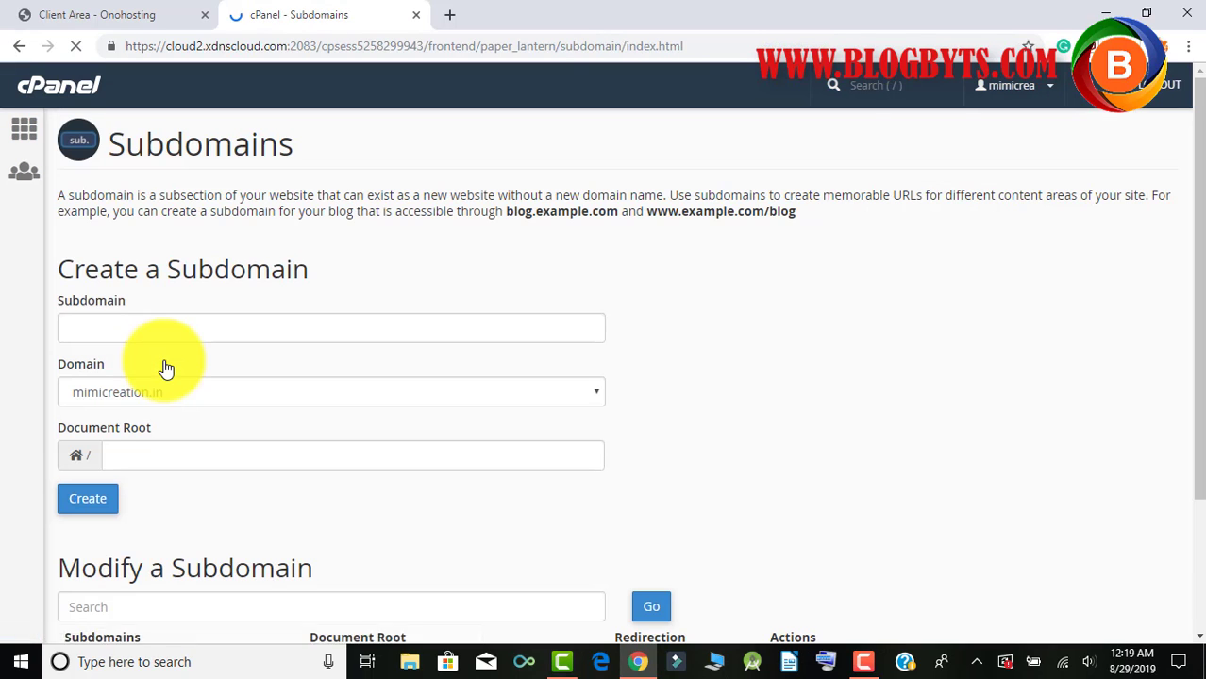
# Create subdomain forum4 with the auto-filled forum4.mimicreation.in document root.
pyautogui.click(173, 337)
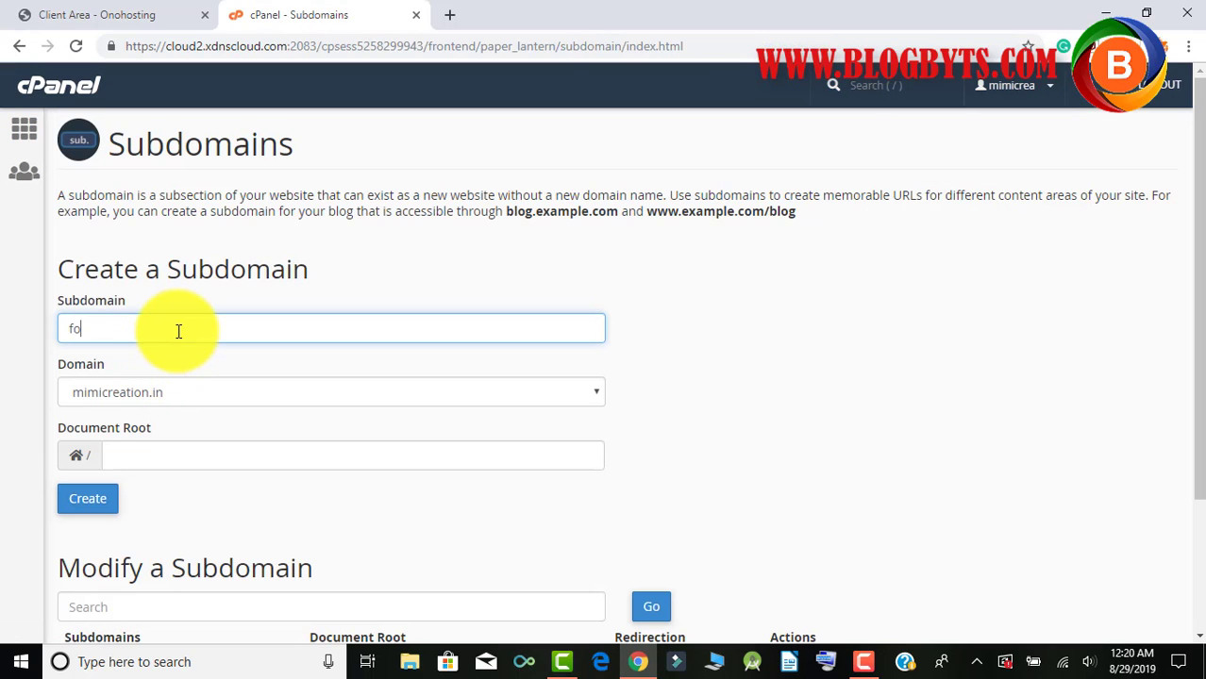
pyautogui.write('forum4')
pyautogui.press('Tab')
pyautogui.press('Tab')
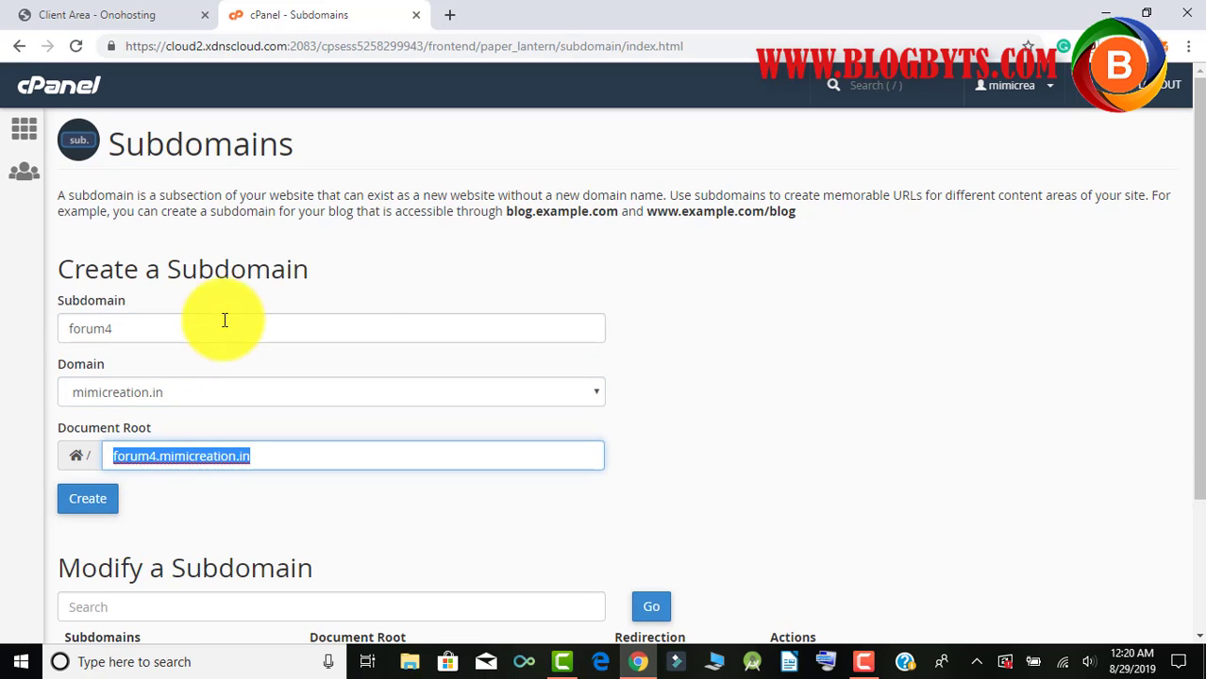
pyautogui.scroll(-2, 371, 280)
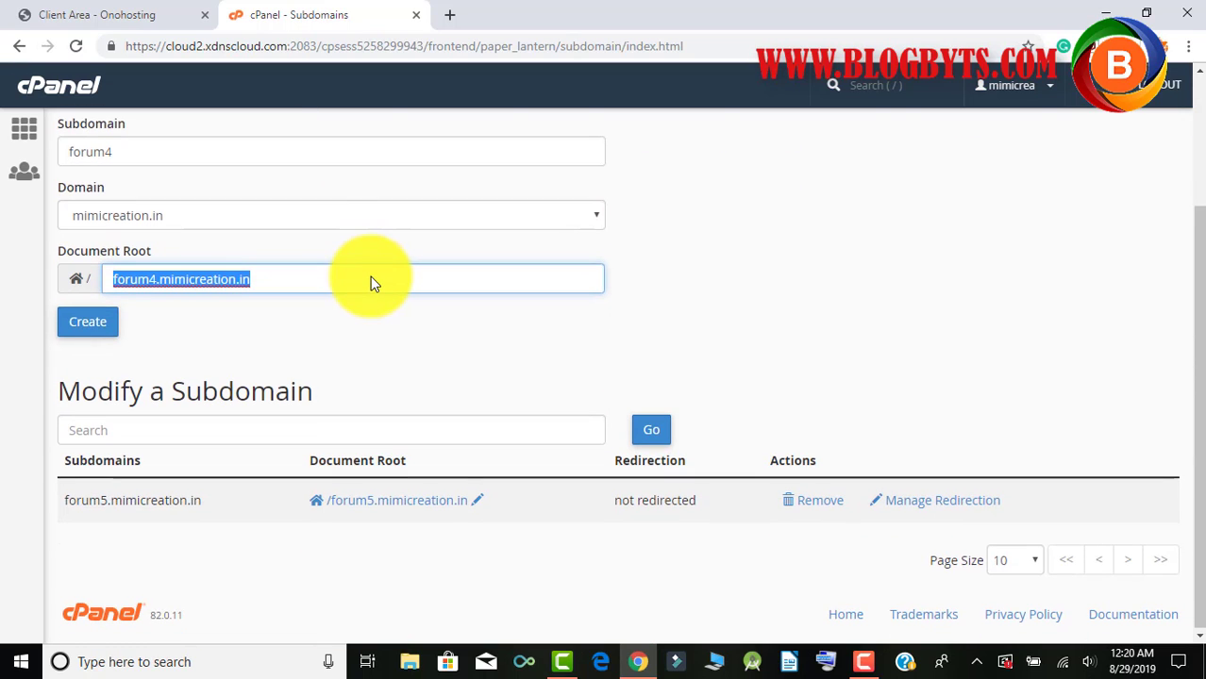
pyautogui.click(90, 322)
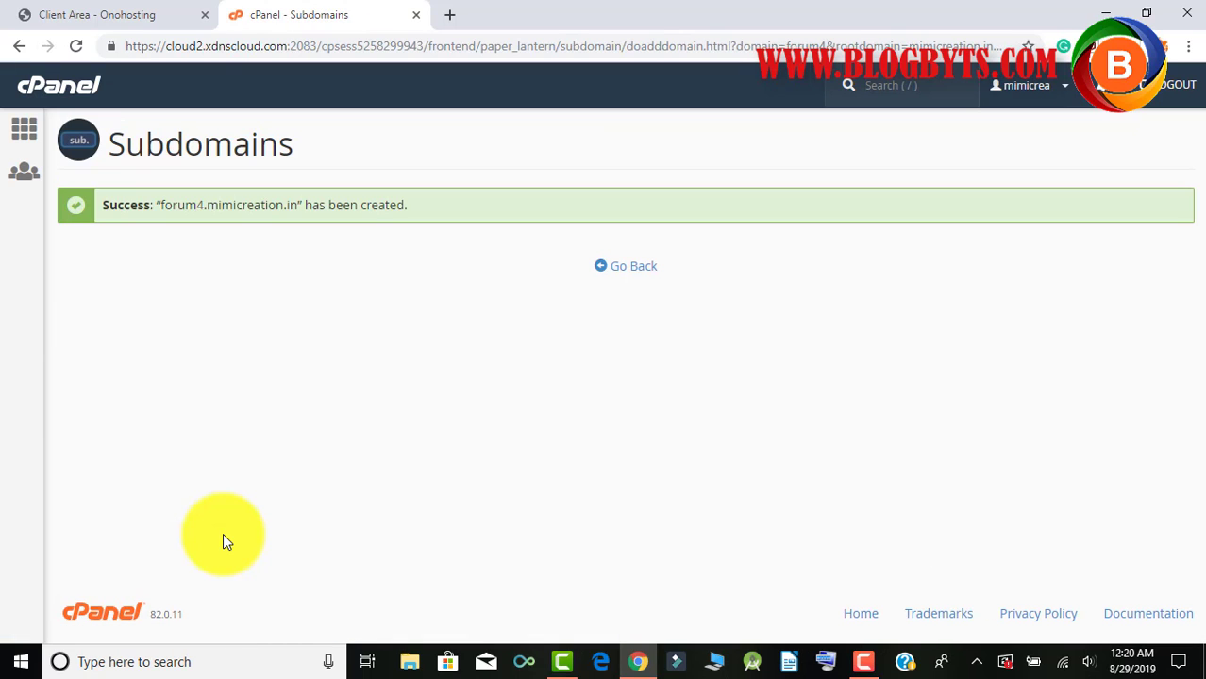
# Go back to the cPanel home and launch Softaculous Apps Installer from Software.
pyautogui.click(54, 89)
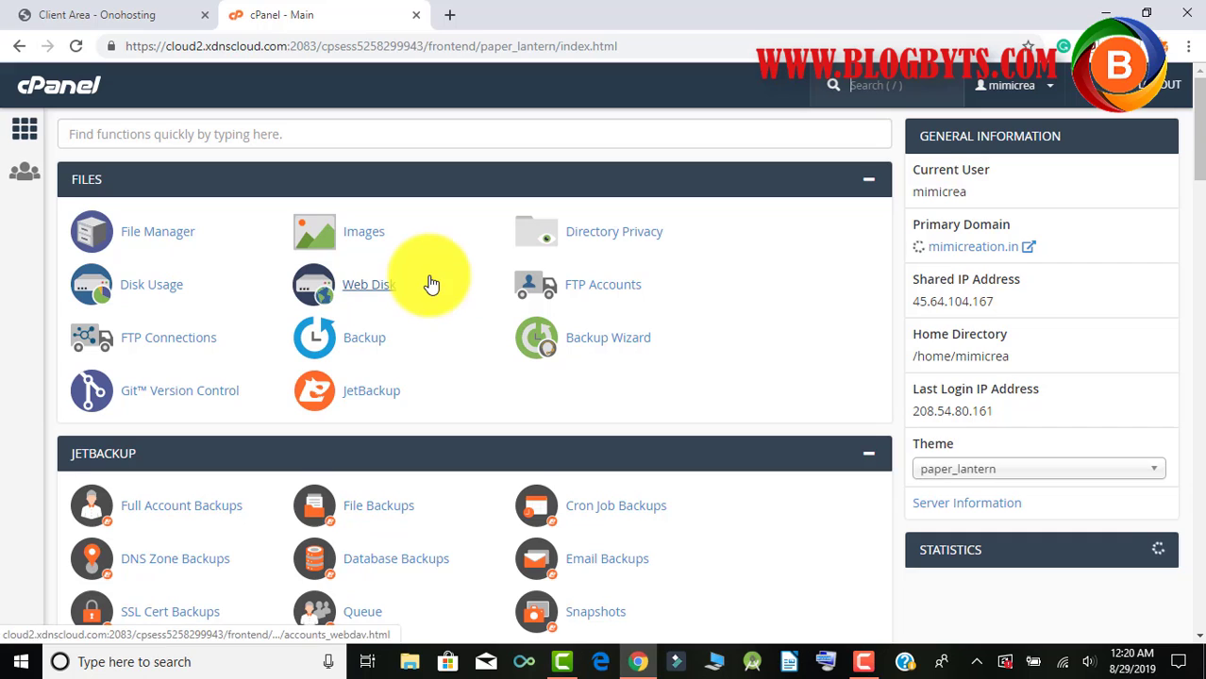
pyautogui.scroll(-10, 428, 283)
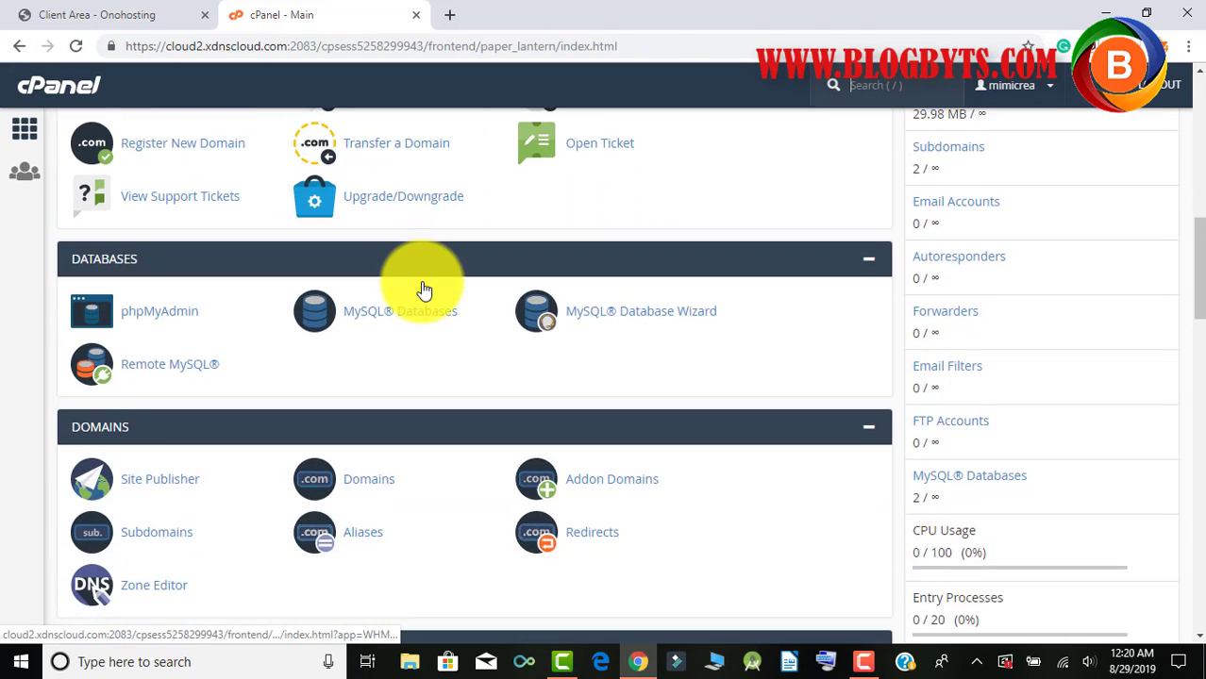
pyautogui.scroll(-8, 423, 289)
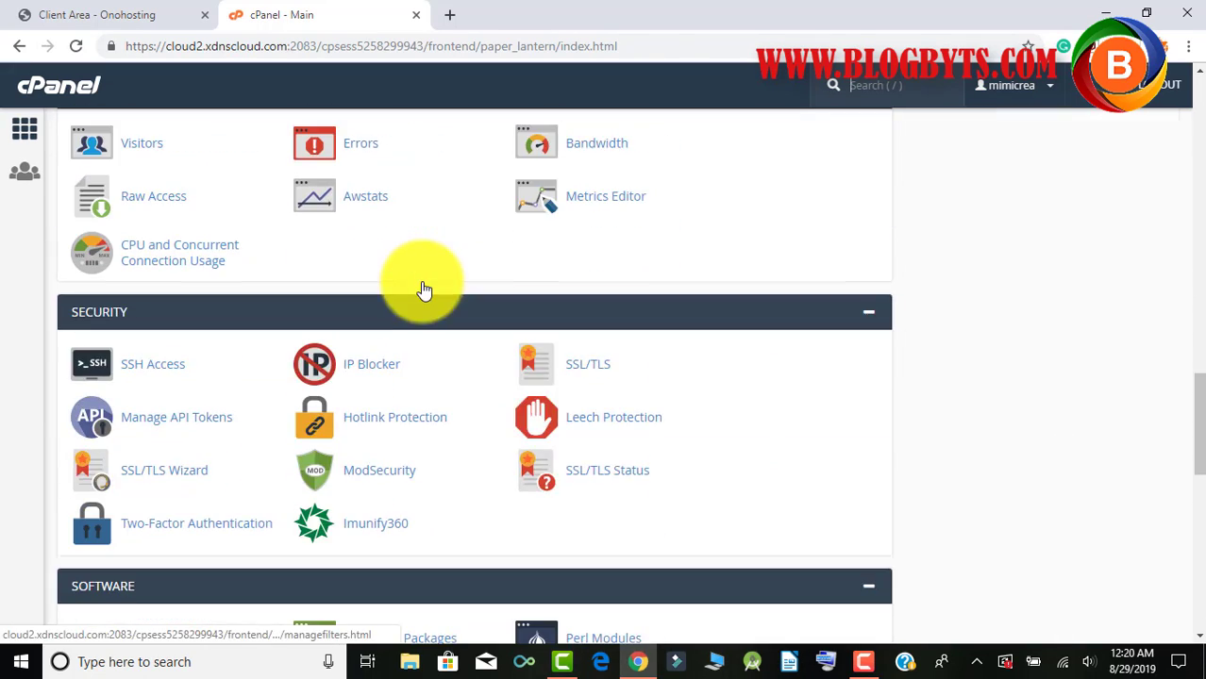
pyautogui.scroll(-8, 422, 286)
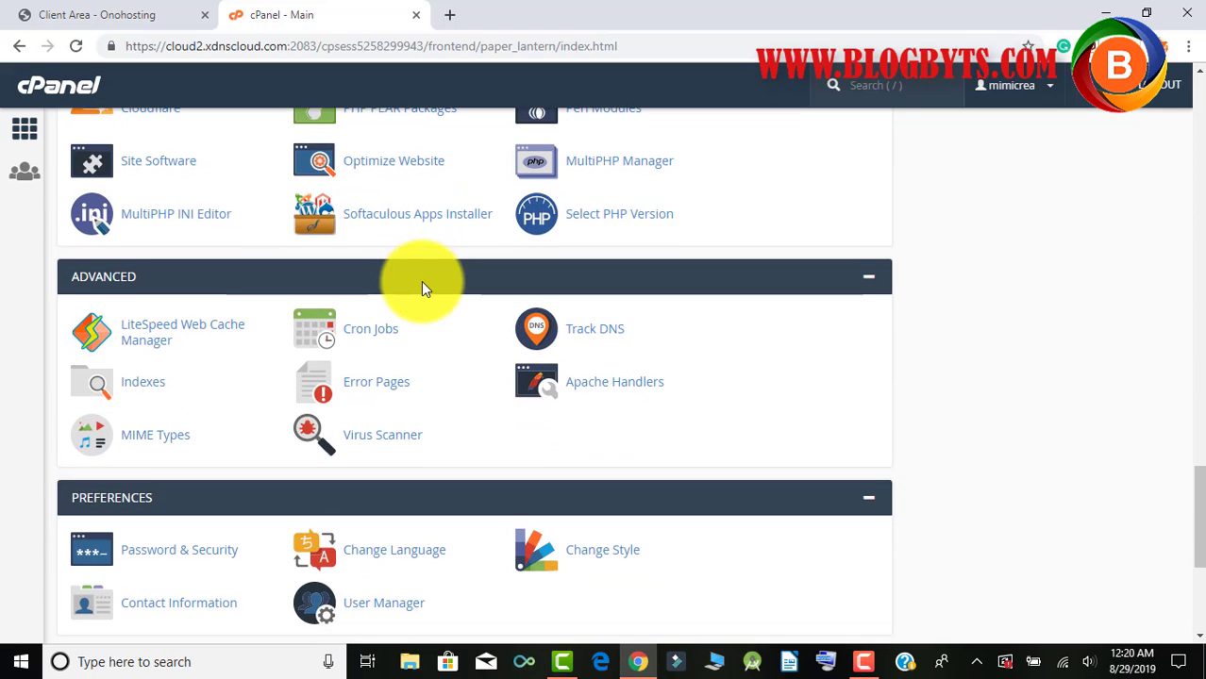
pyautogui.scroll(-2, 423, 285)
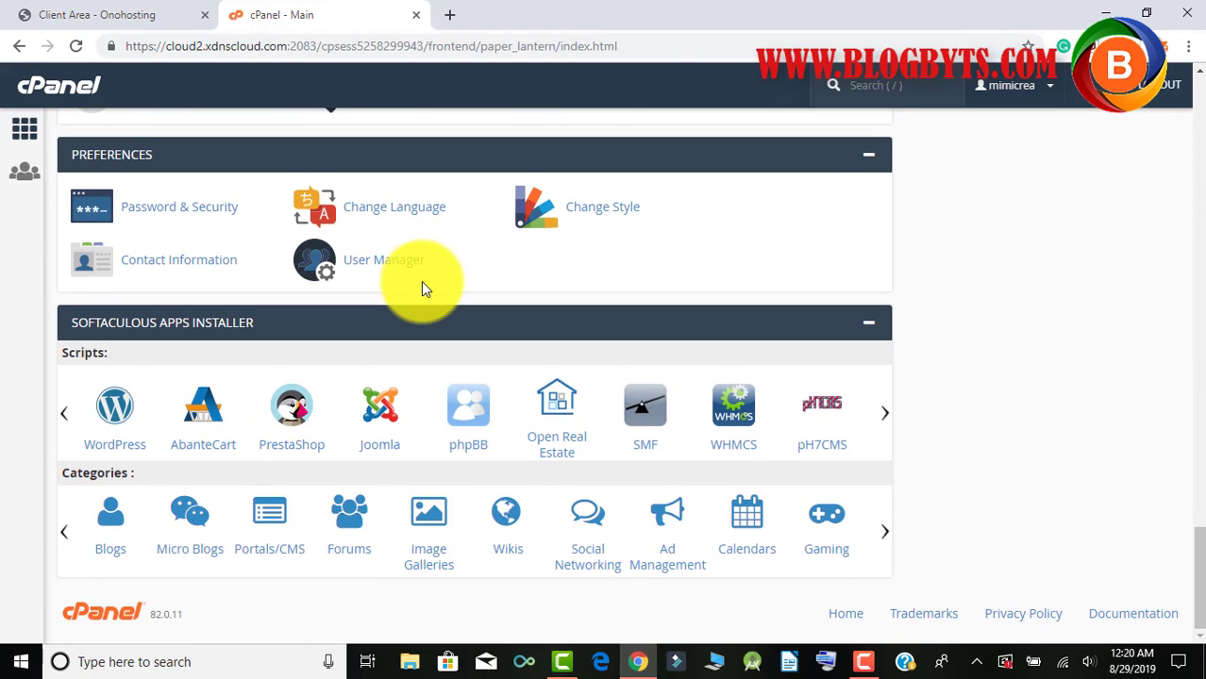
pyautogui.scroll(5, 421, 281)
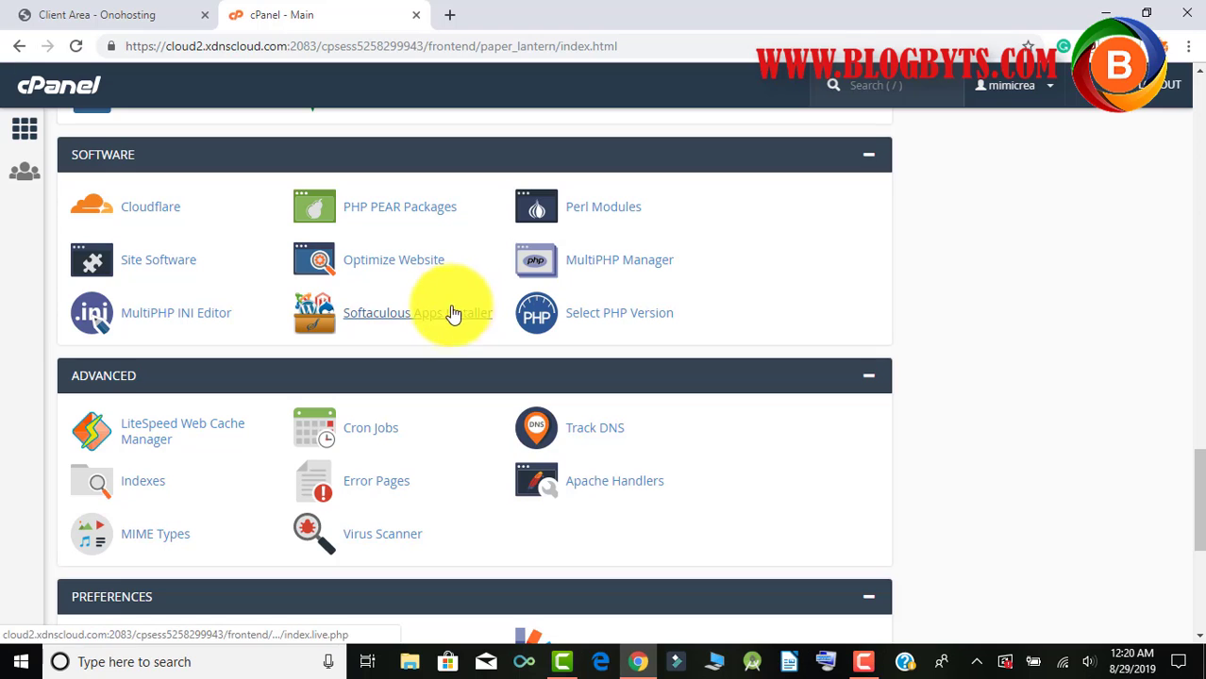
pyautogui.click(446, 319)
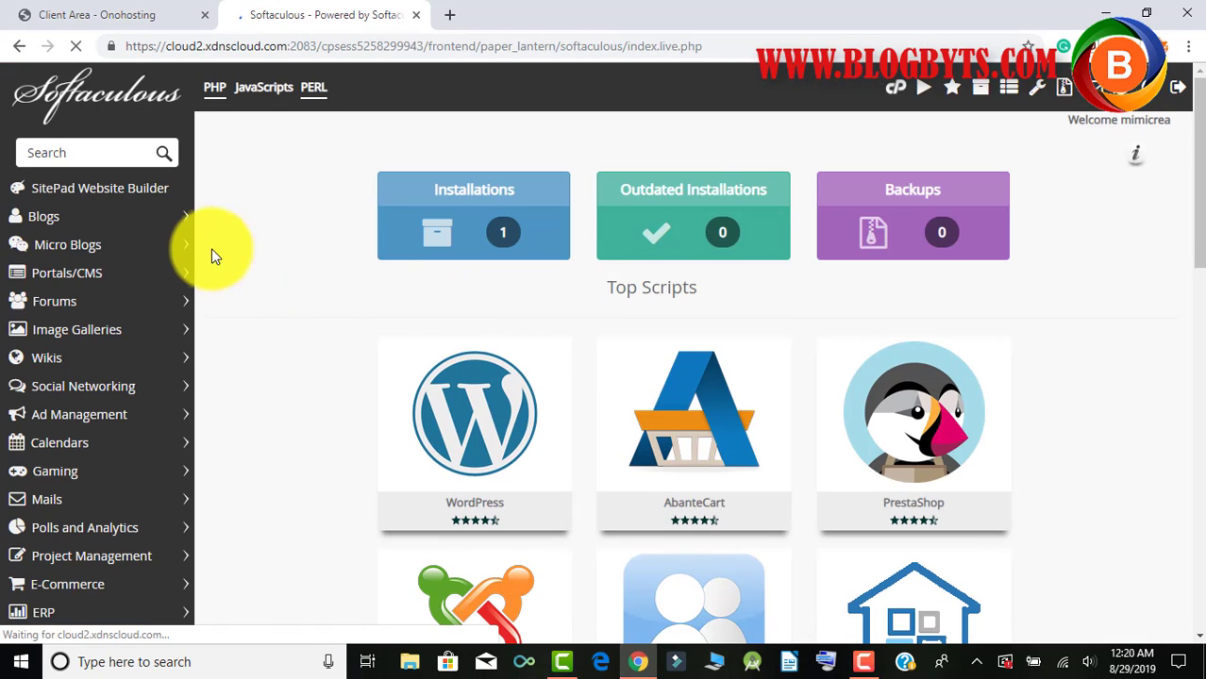
# Open WordPress in Softaculous and bring up its Install Now form.
pyautogui.click(185, 218)
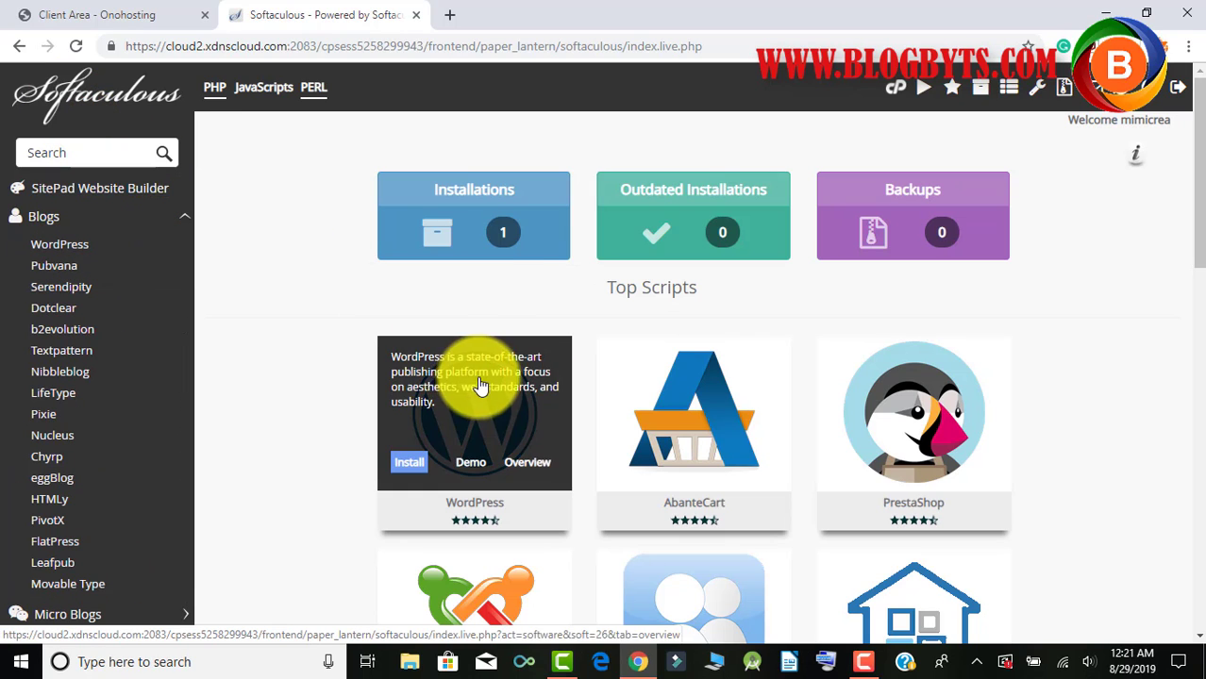
pyautogui.click(107, 106)
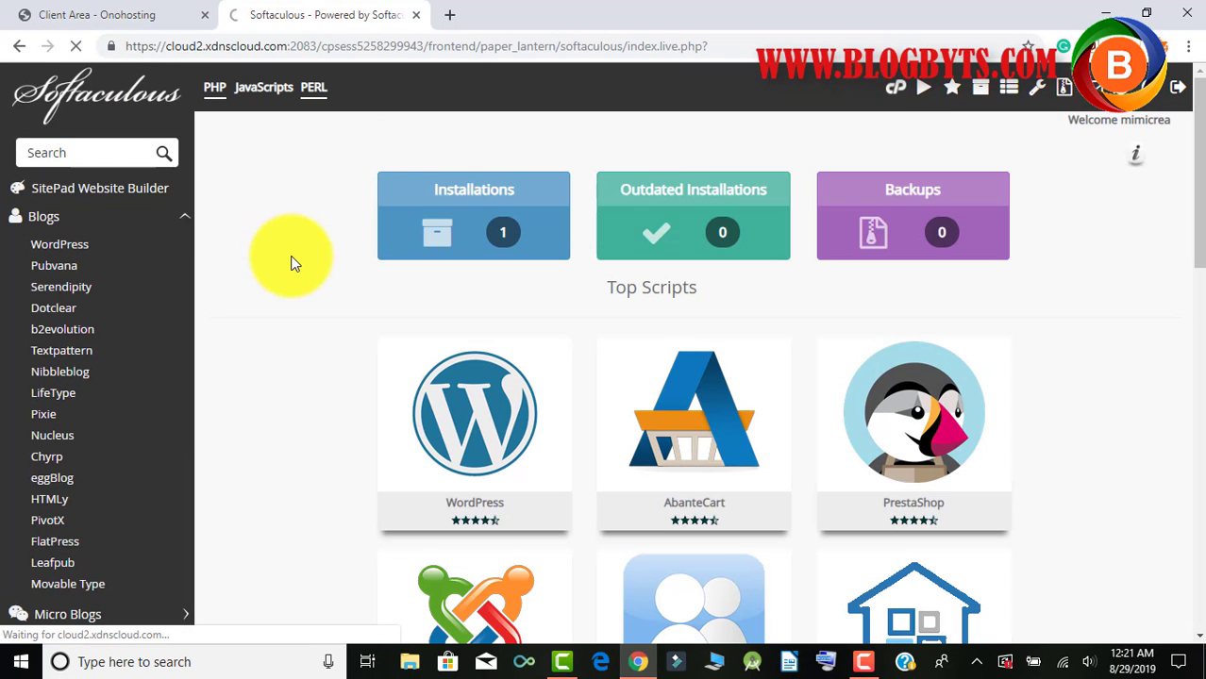
pyautogui.scroll(-10, 291, 256)
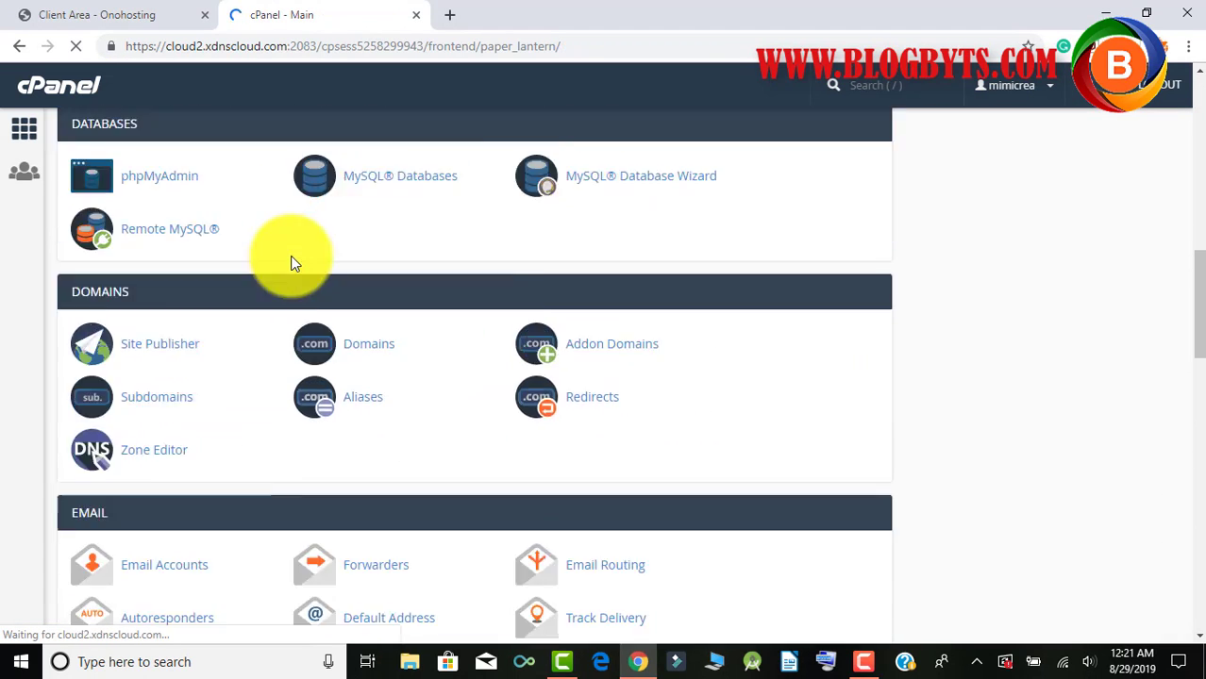
pyautogui.scroll(-10, 291, 255)
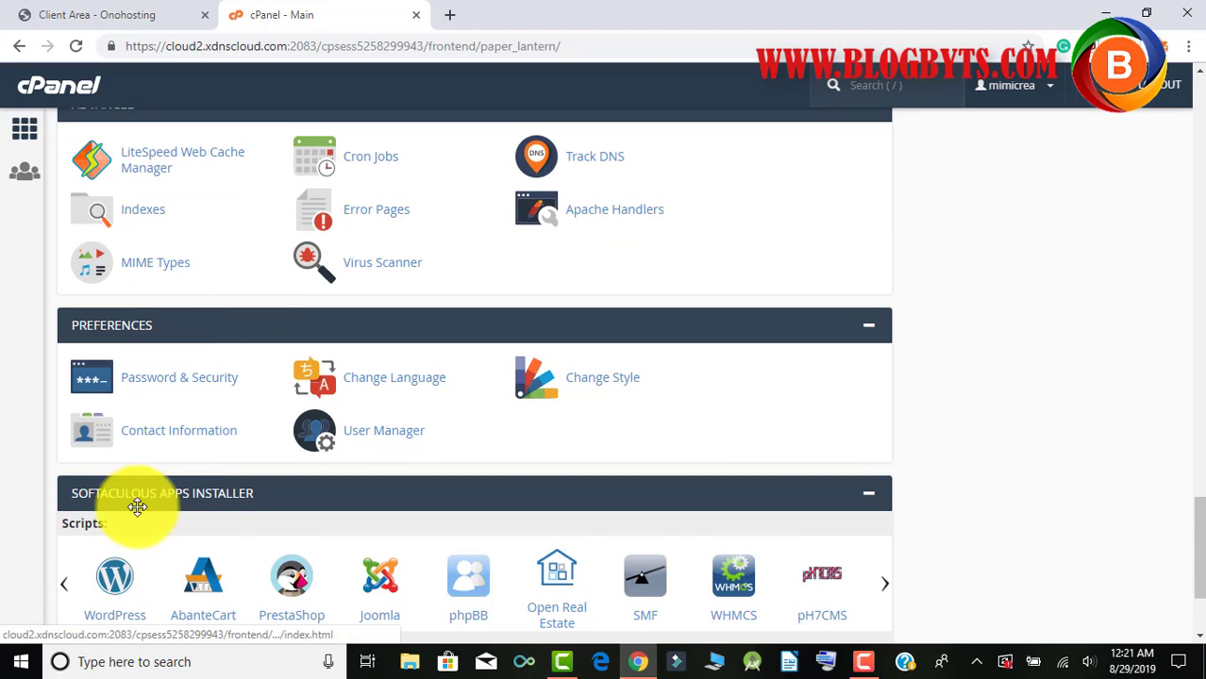
pyautogui.click(112, 583)
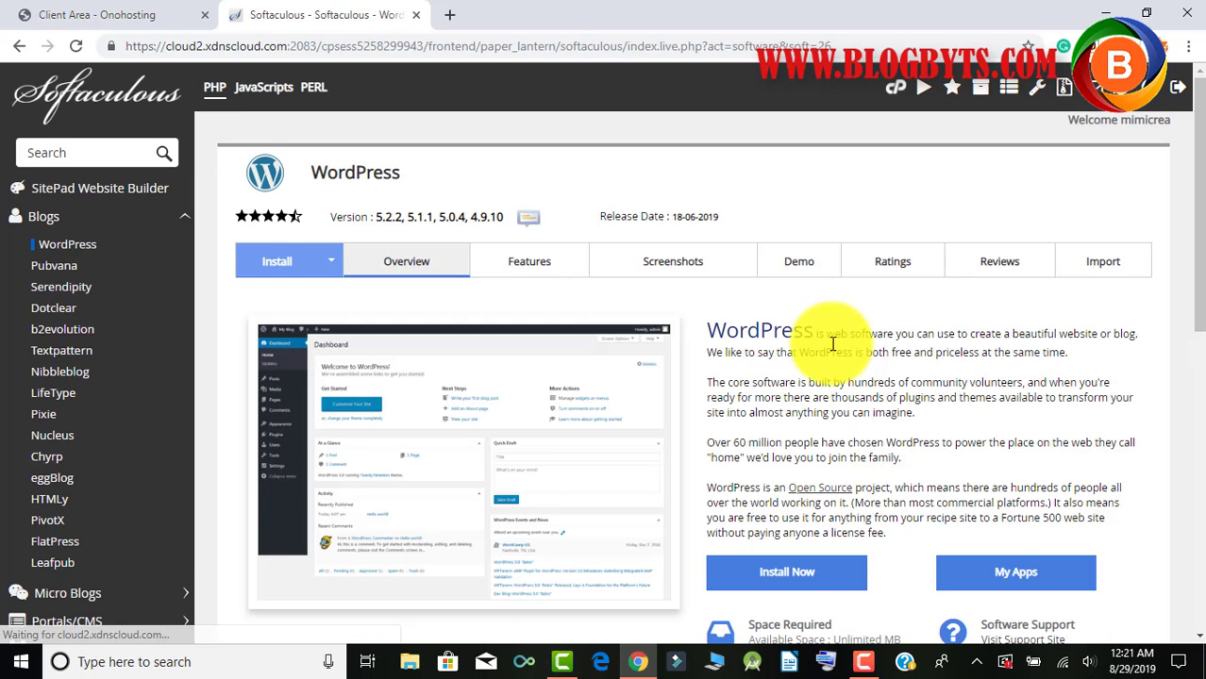
pyautogui.scroll(-2, 820, 325)
pyautogui.scroll(-1, 811, 310)
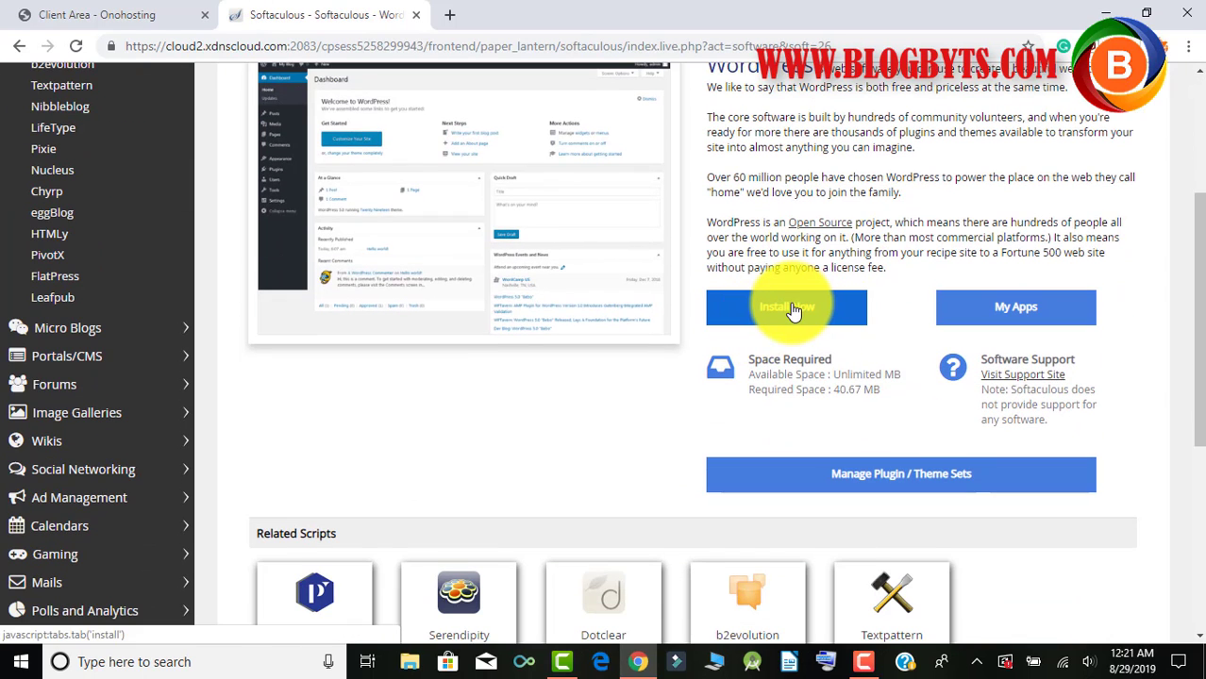
pyautogui.click(792, 307)
pyautogui.scroll(2, 790, 307)
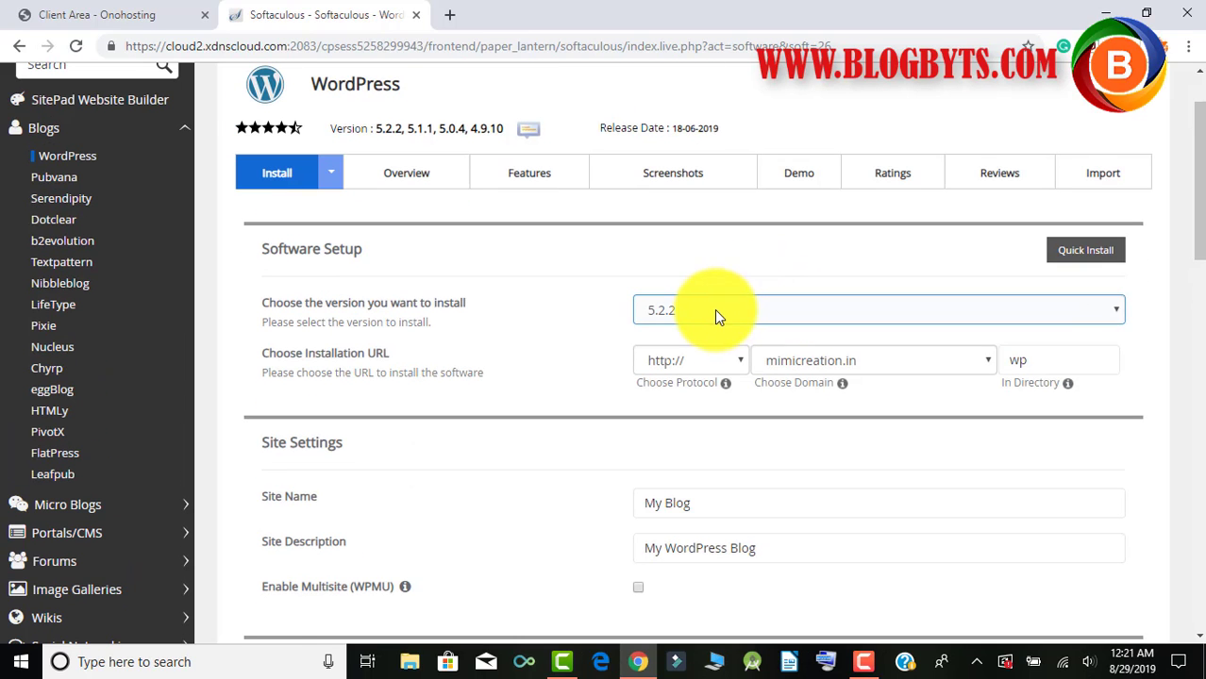
pyautogui.click(714, 310)
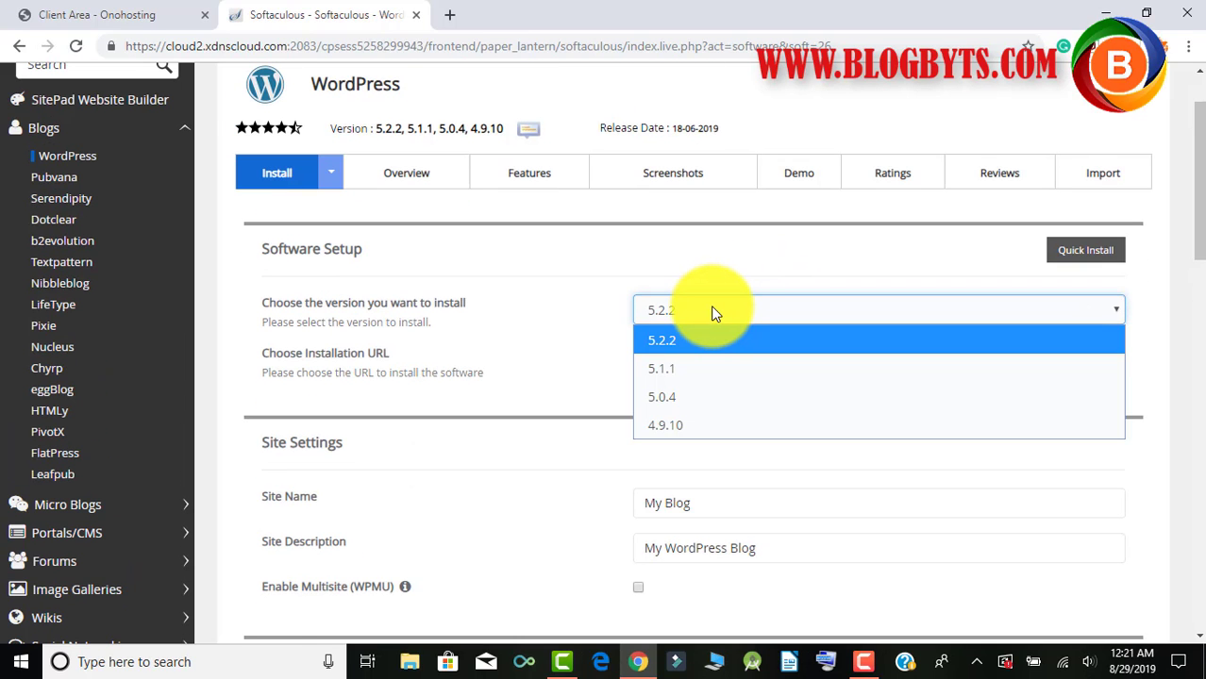
pyautogui.click(706, 310)
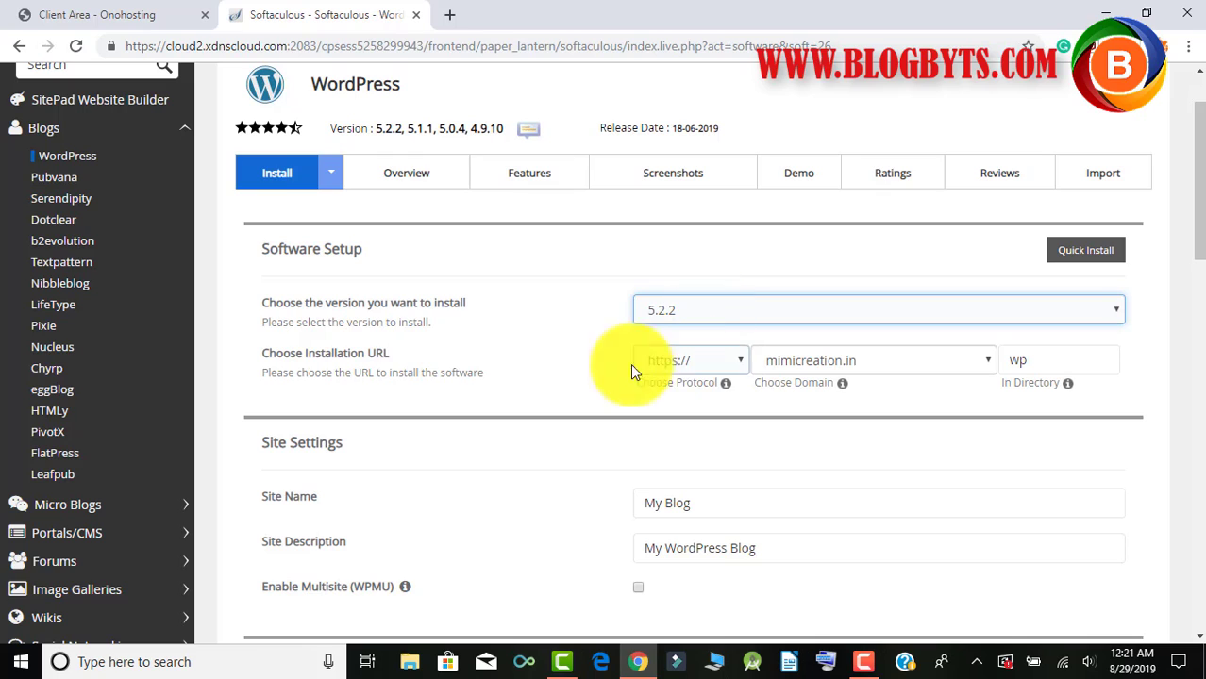
pyautogui.click(676, 362)
pyautogui.click(677, 361)
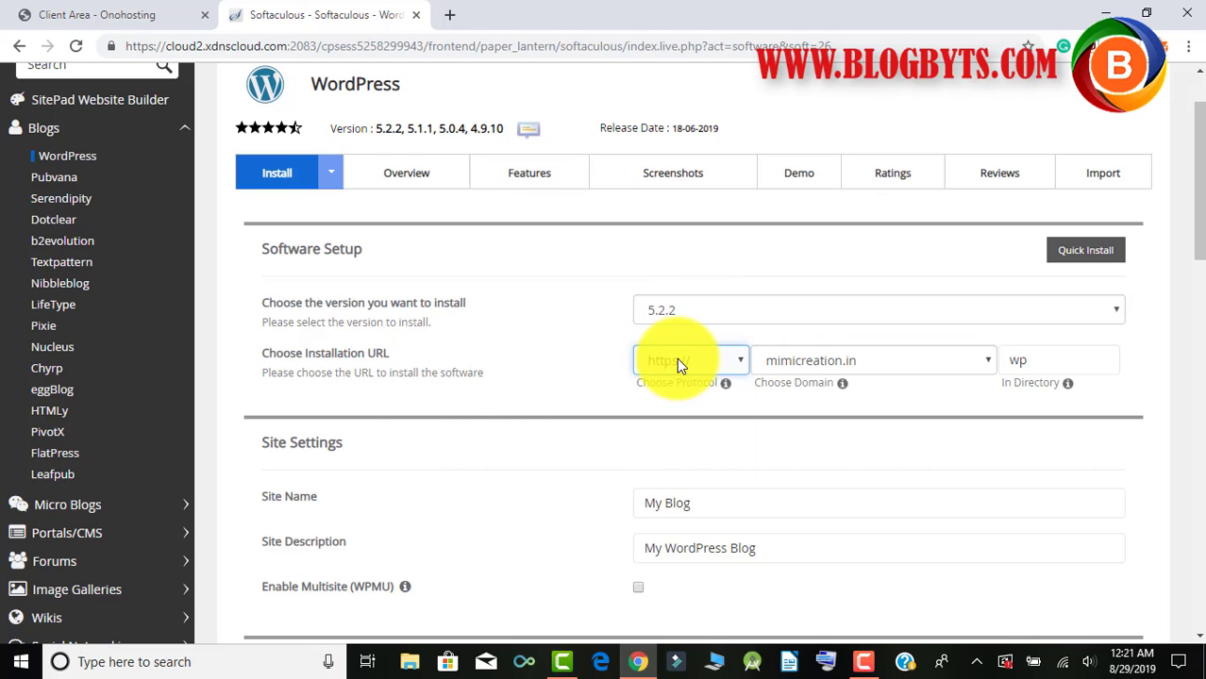
pyautogui.click(815, 360)
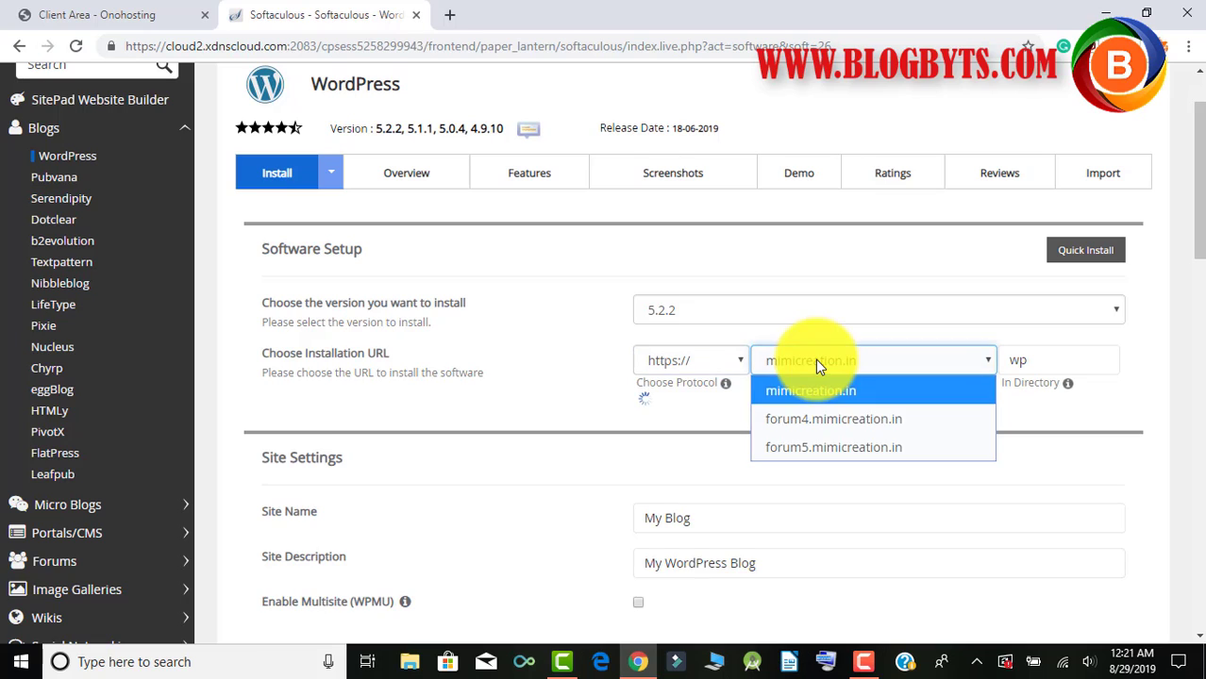
pyautogui.click(809, 416)
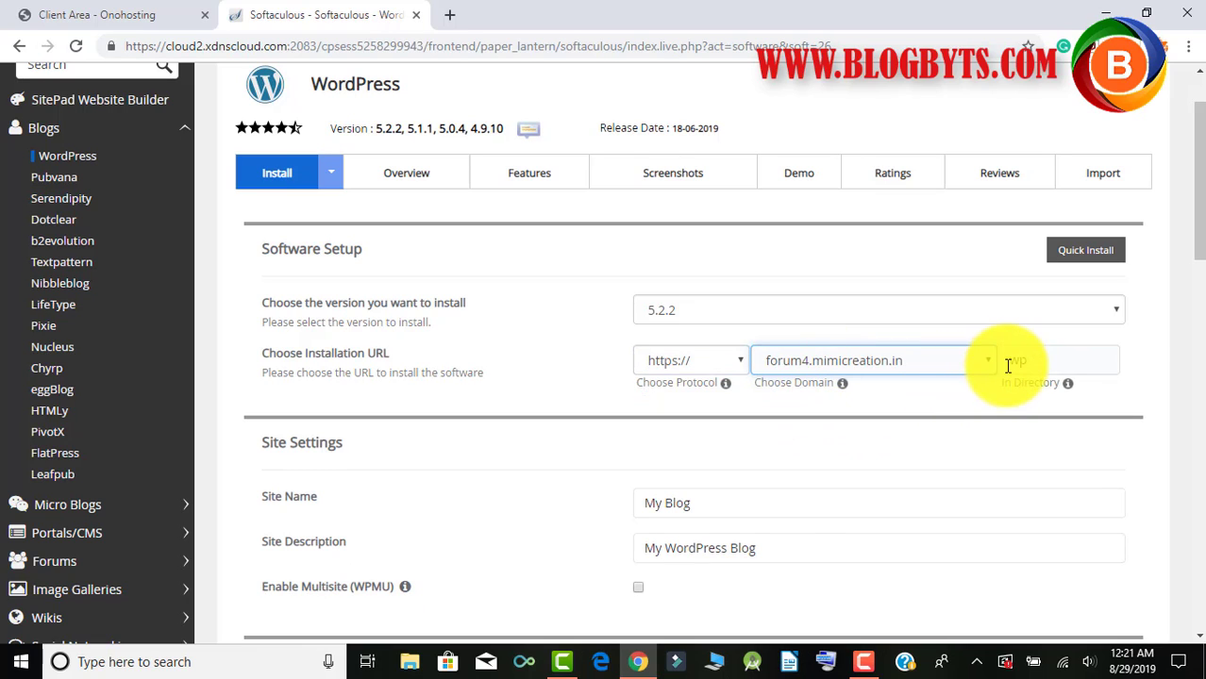
pyautogui.moveTo(1037, 358); pyautogui.dragTo(992, 365)
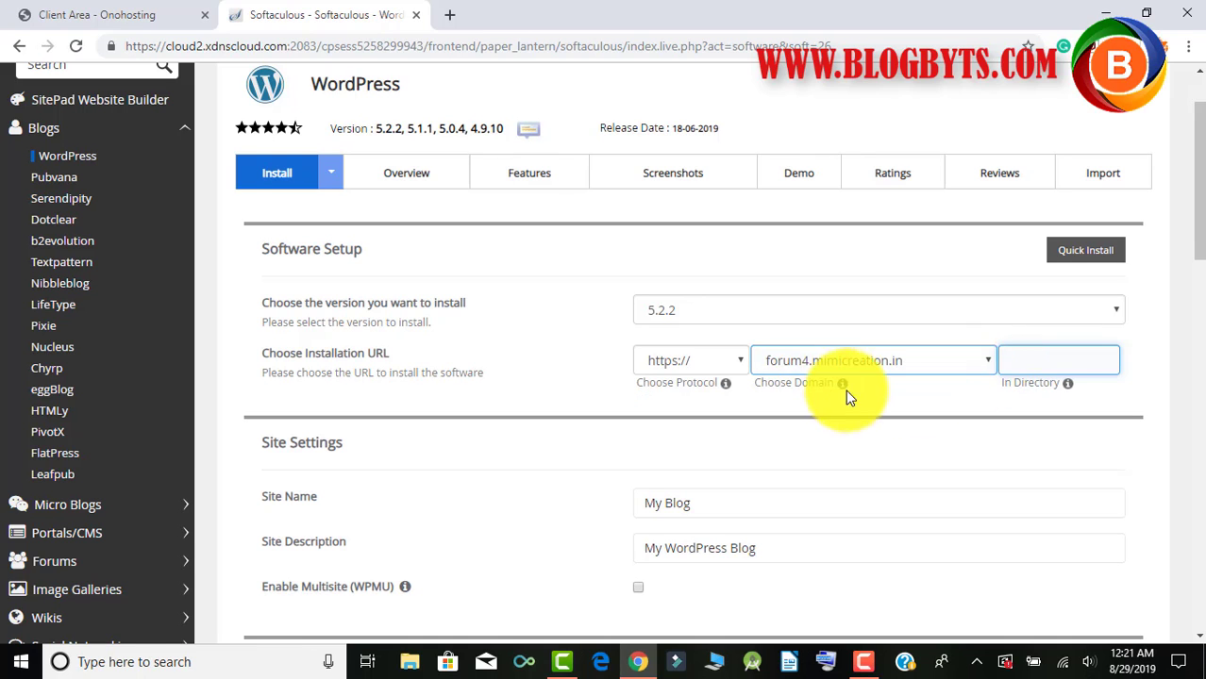
pyautogui.scroll(-2, 844, 397)
# Change the Site Name to 'My website'.
pyautogui.moveTo(705, 330); pyautogui.dragTo(626, 332)
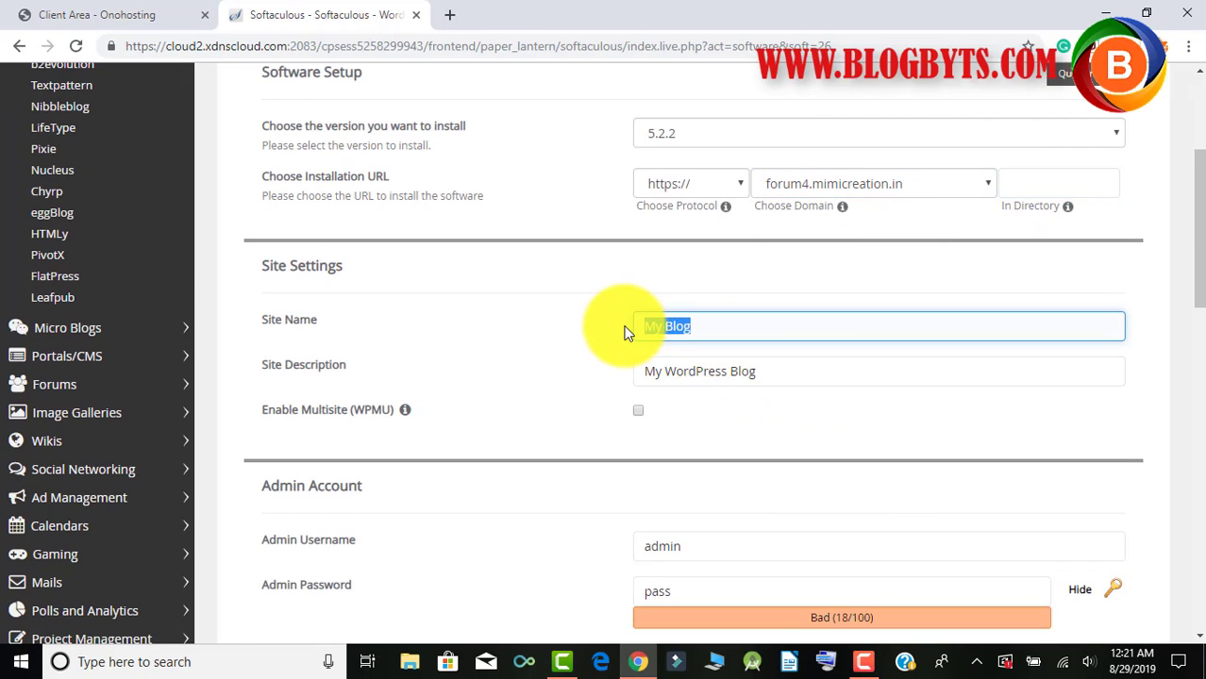
pyautogui.write('My website')
pyautogui.press('Tab')
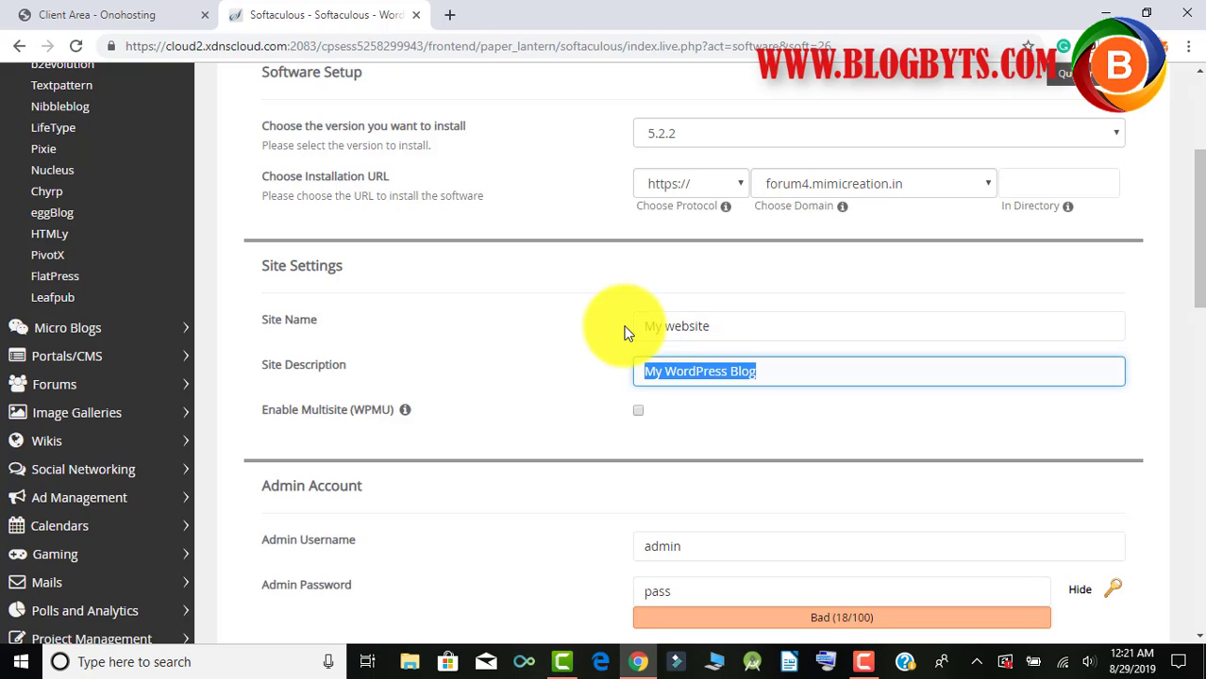
pyautogui.press('Tab')
pyautogui.press('Tab')
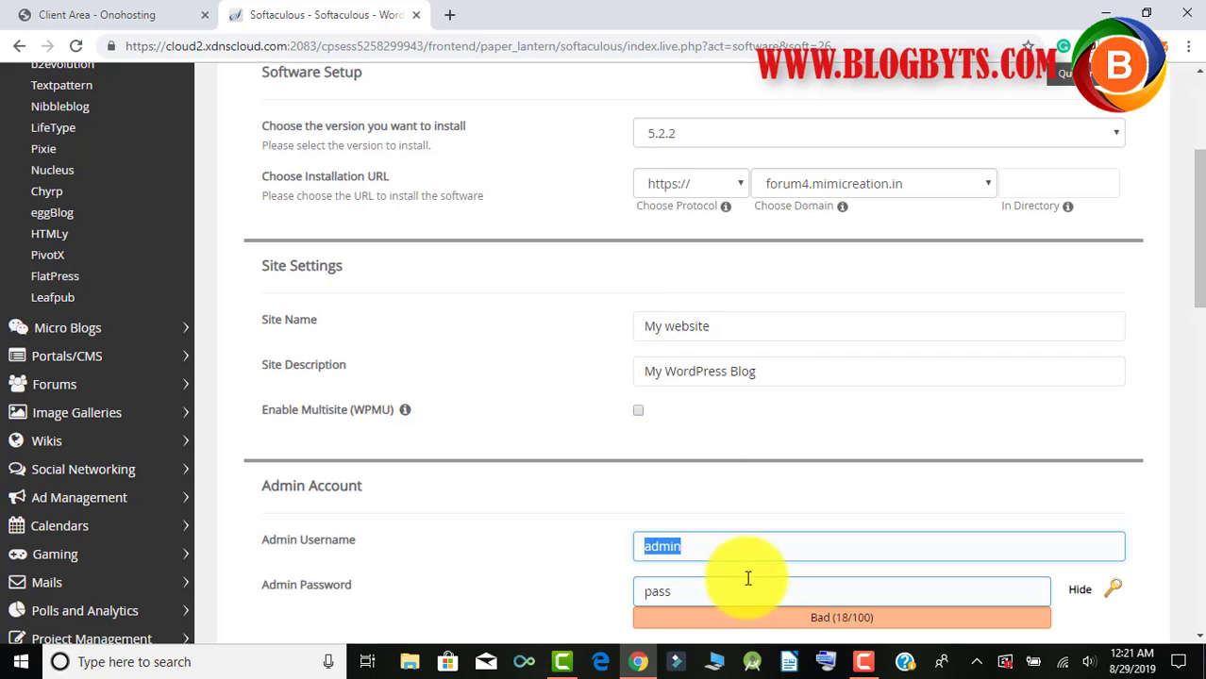
pyautogui.scroll(-2, 785, 421)
pyautogui.scroll(-2, 755, 378)
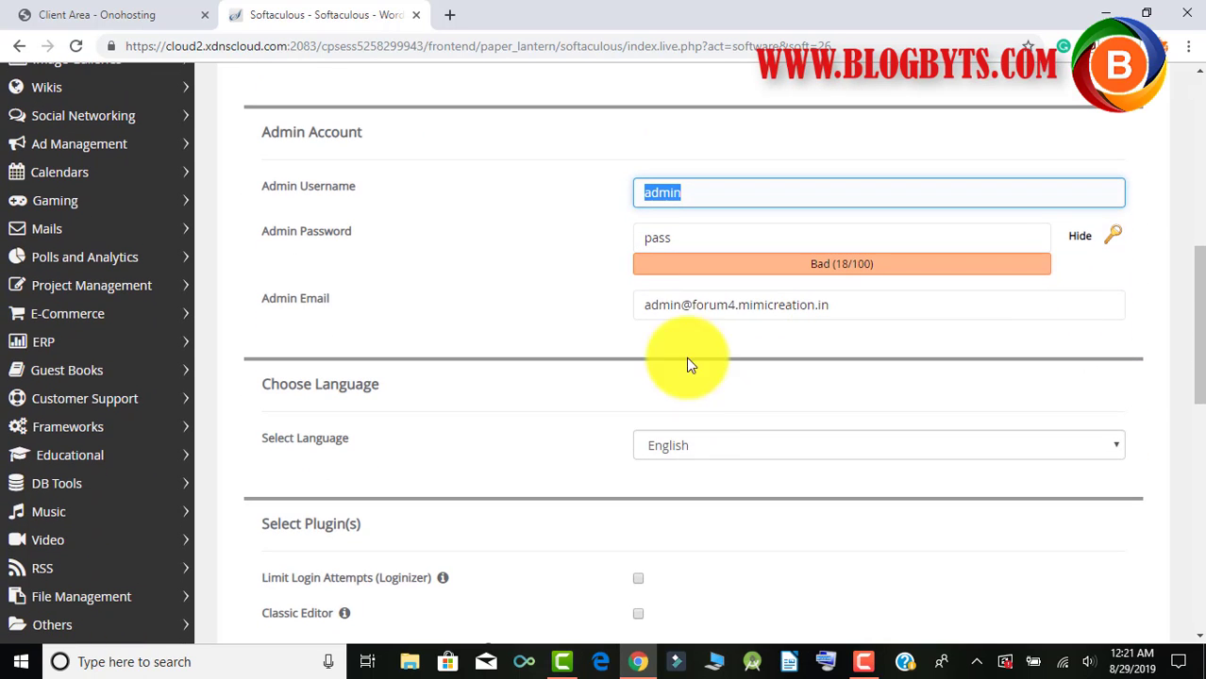
pyautogui.scroll(-2, 781, 309)
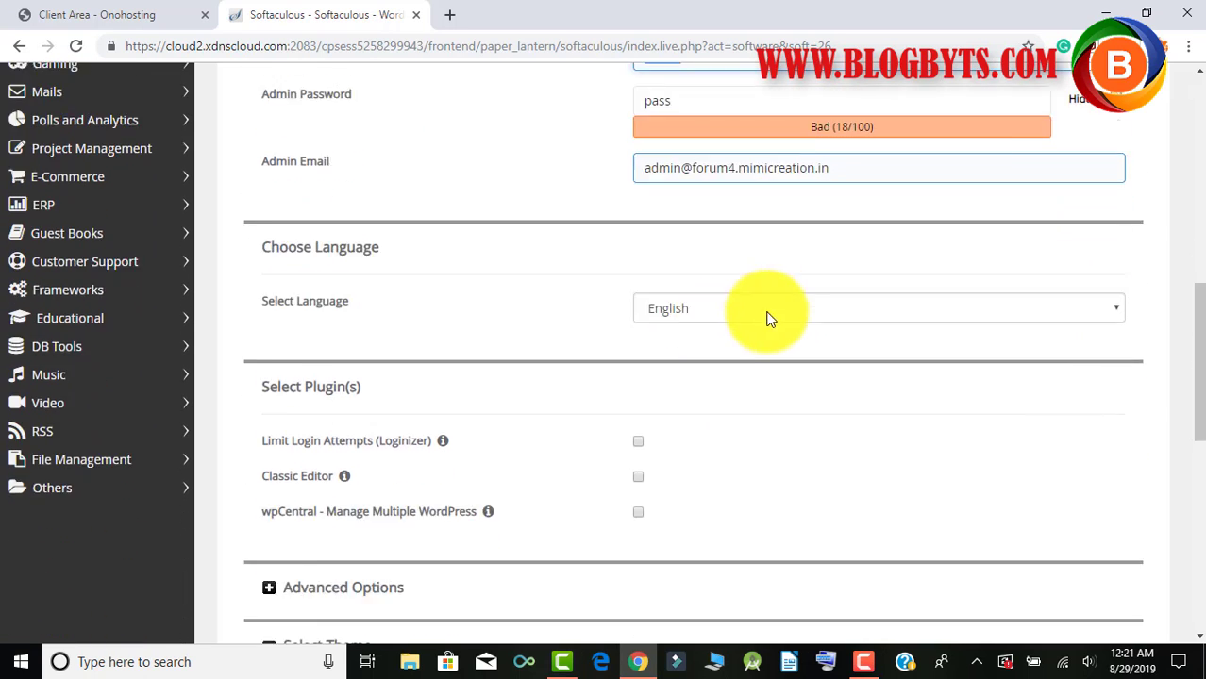
# Keep English as the site language and leave the Limit Login Attempts plugin unticked.
pyautogui.click(687, 268)
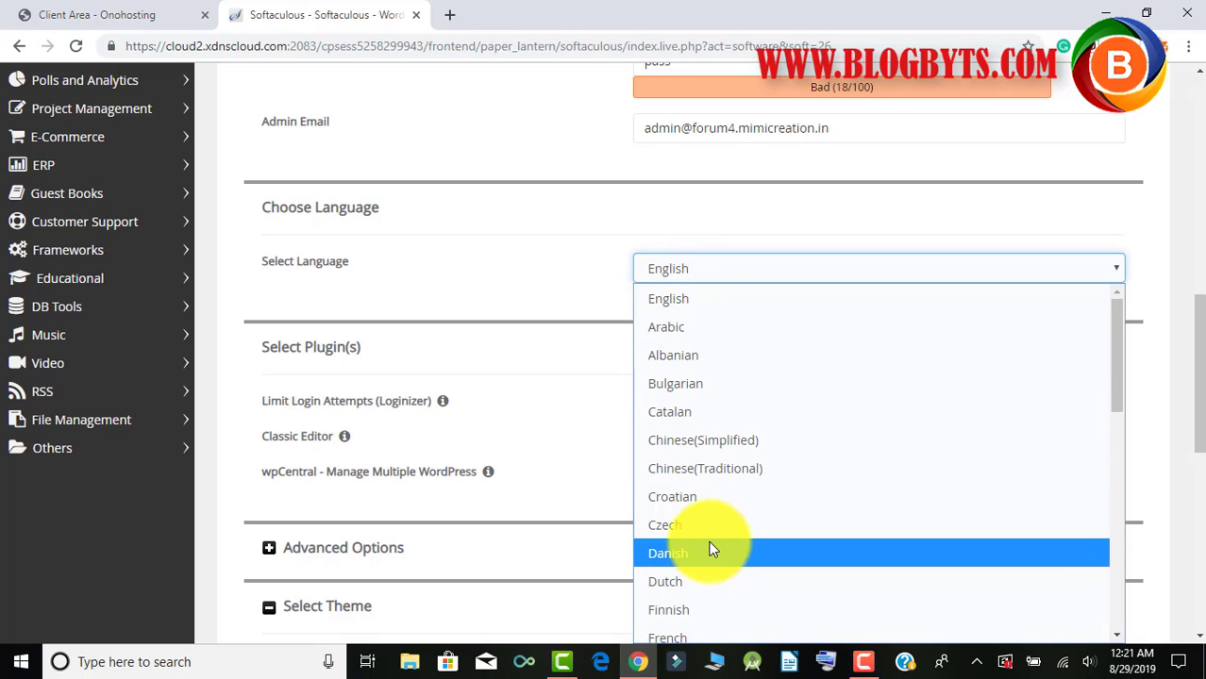
pyautogui.click(561, 293)
pyautogui.scroll(-1, 572, 293)
pyautogui.scroll(-1, 573, 286)
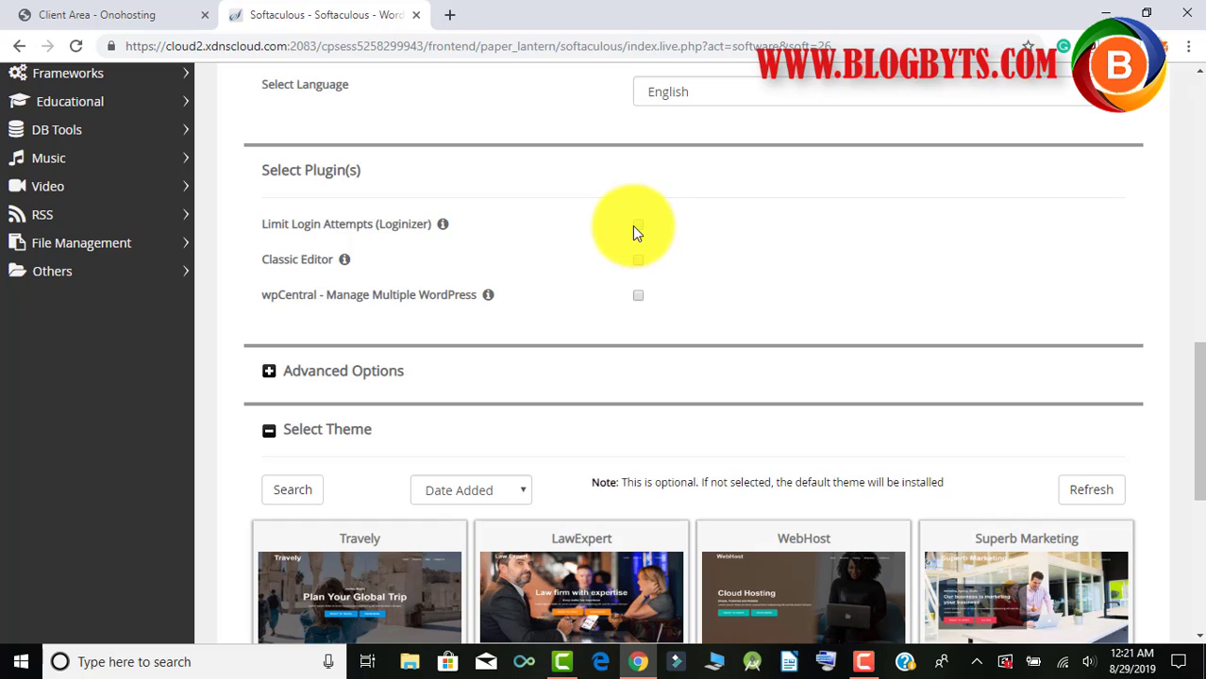
pyautogui.click(639, 227)
pyautogui.click(639, 227)
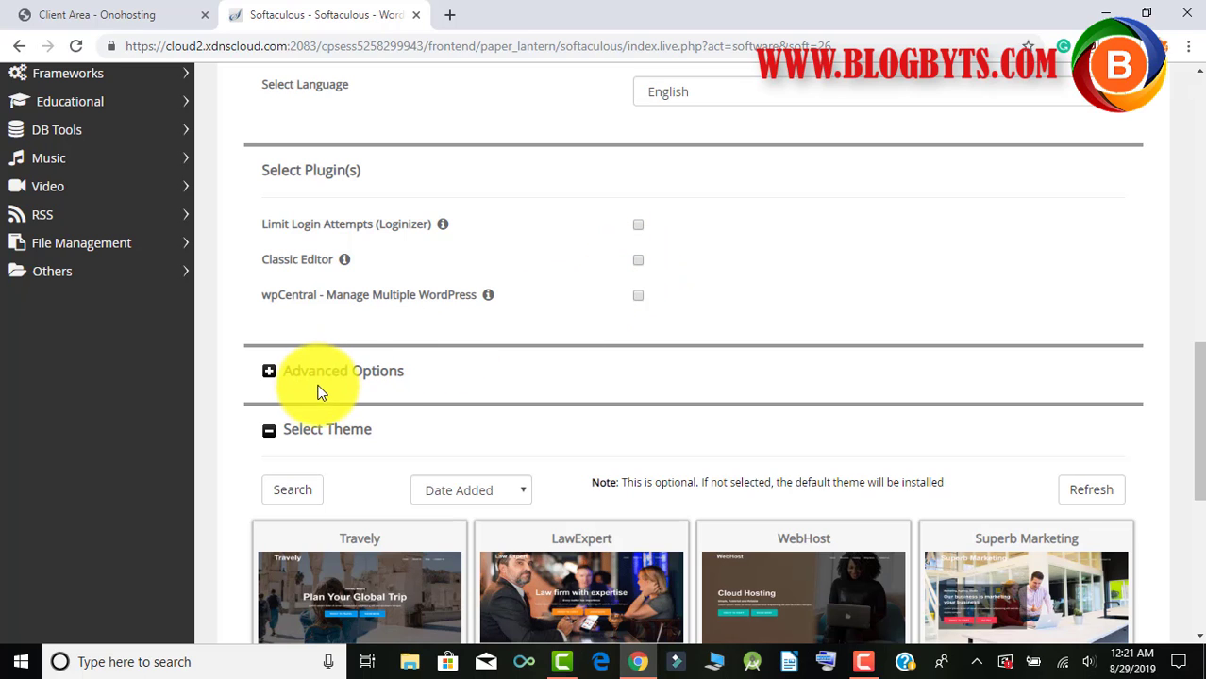
# Expand Advanced Options, show the next set of themes, and select the installation-details email field.
pyautogui.click(270, 373)
pyautogui.scroll(-3, 557, 331)
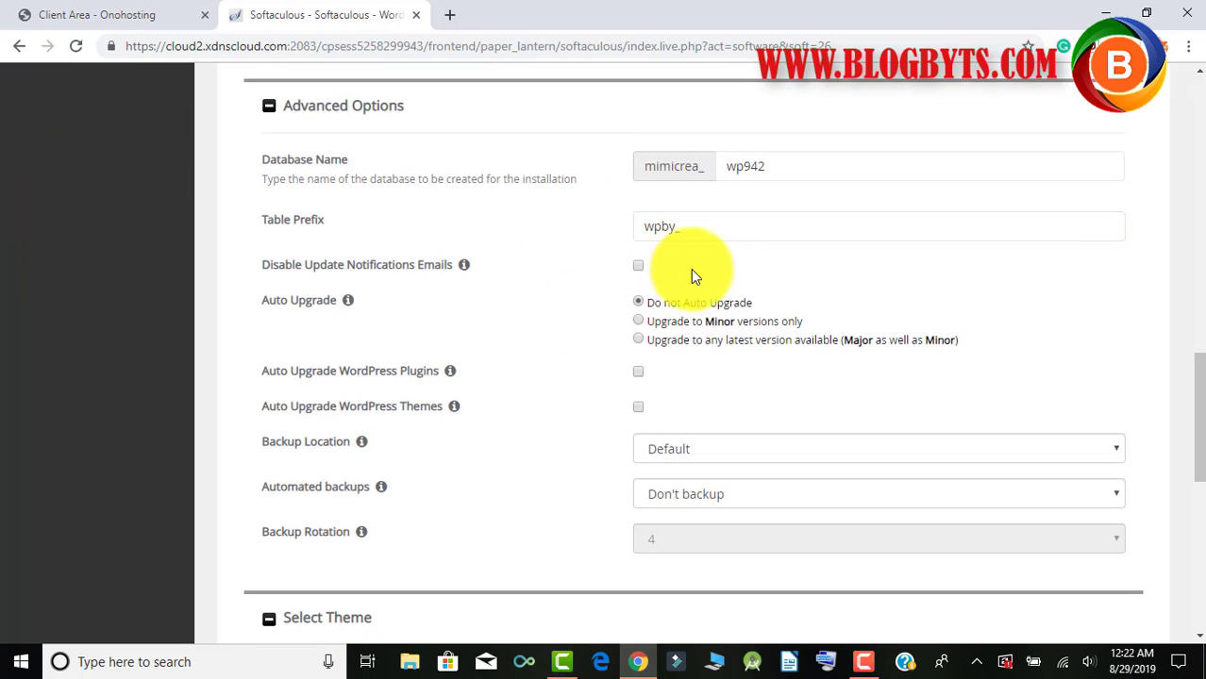
pyautogui.scroll(-2, 722, 270)
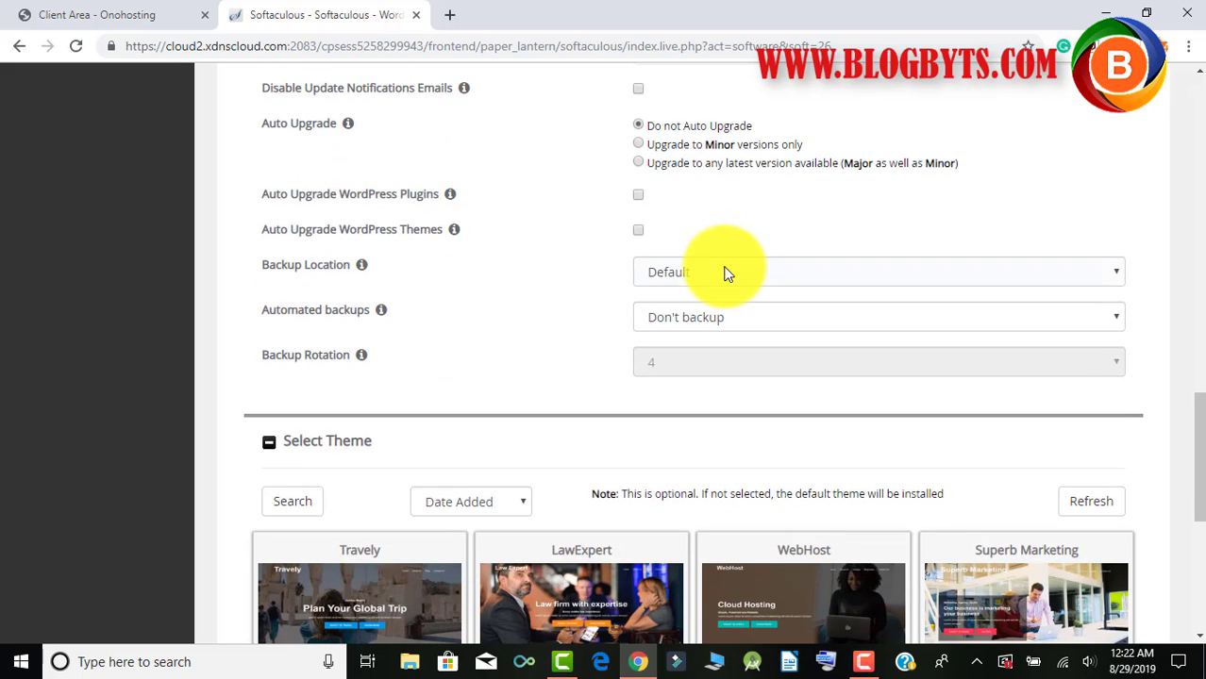
pyautogui.scroll(-4, 705, 289)
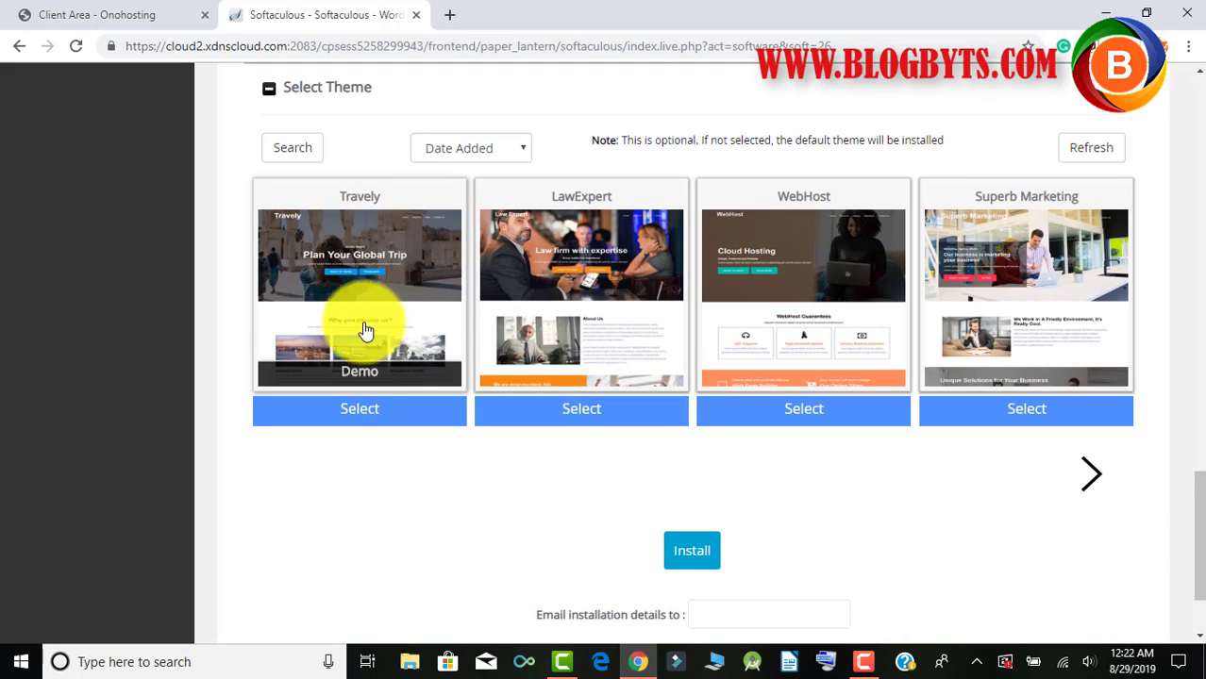
pyautogui.click(1090, 479)
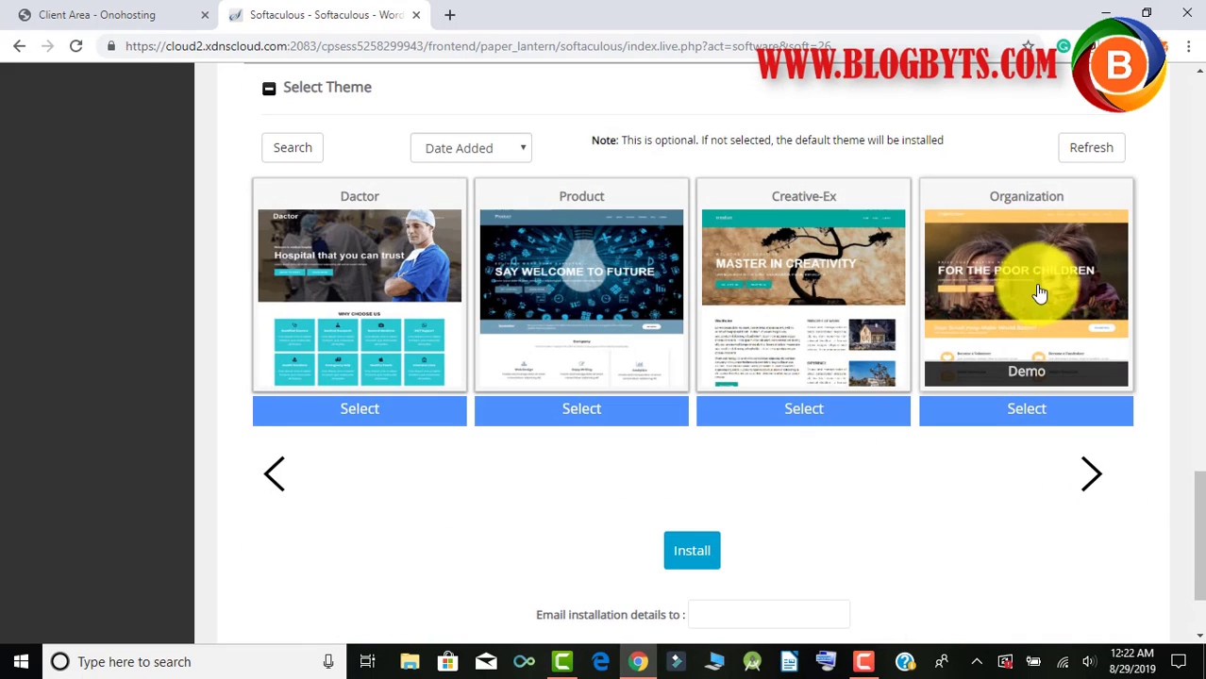
pyautogui.scroll(-2, 1029, 259)
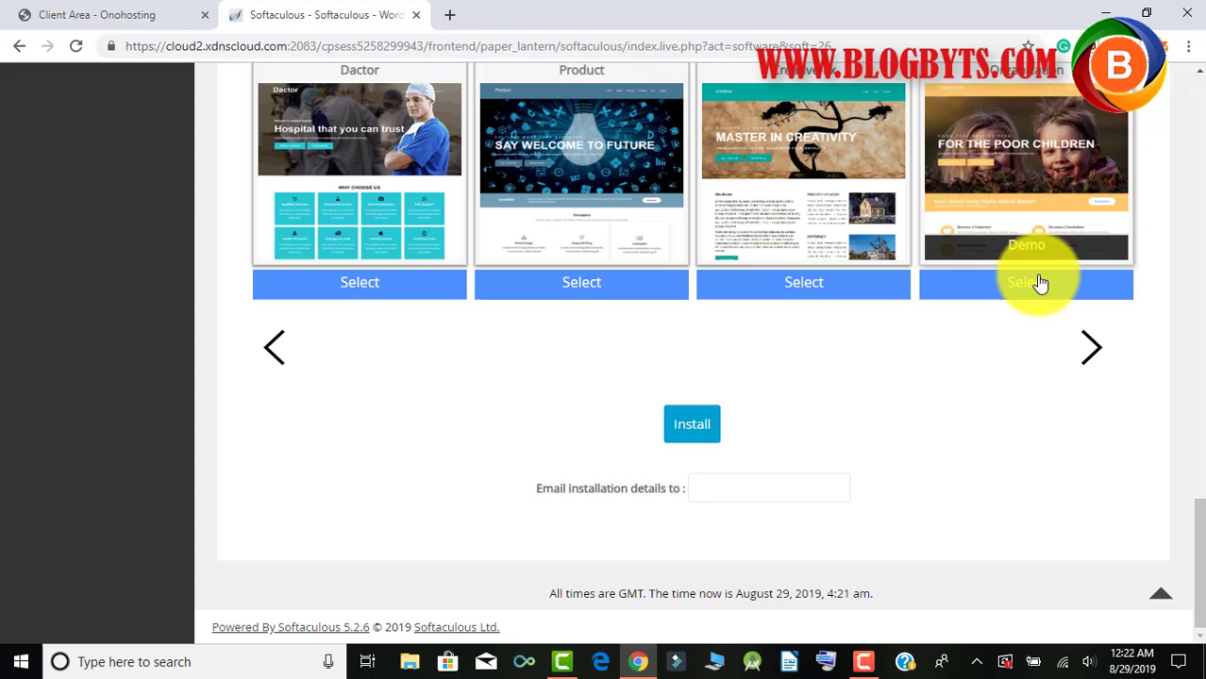
pyautogui.click(778, 491)
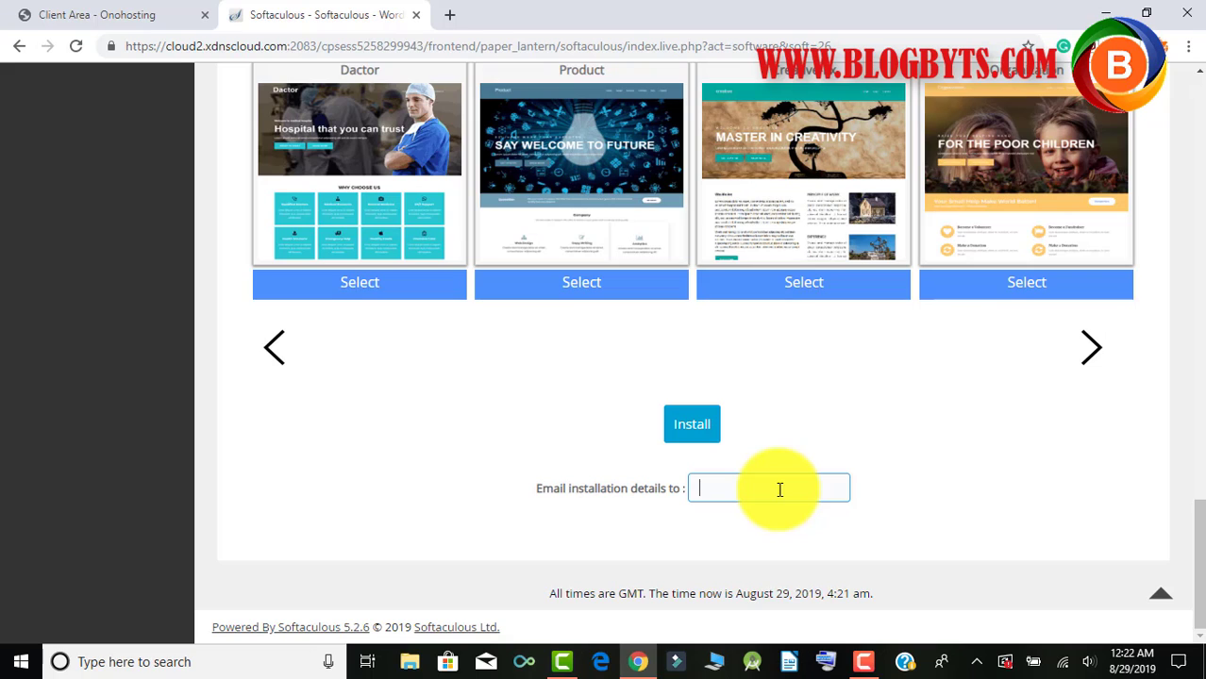
pyautogui.scroll(7, 937, 458)
pyautogui.scroll(3, 1089, 353)
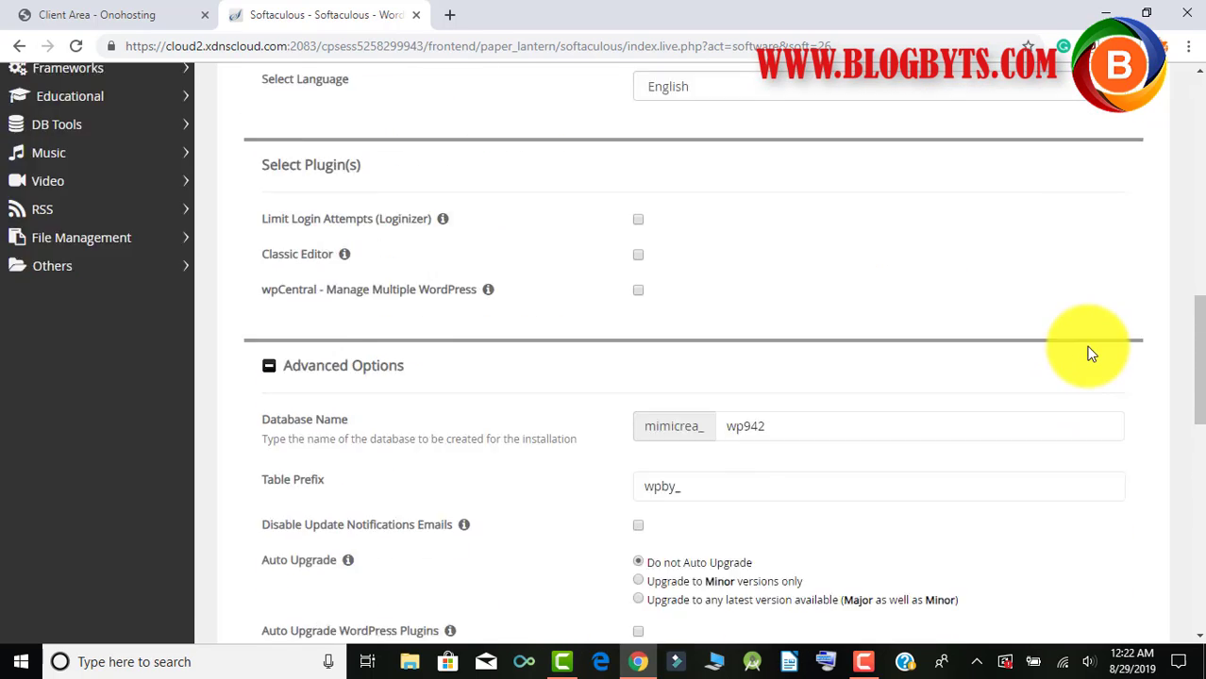
pyautogui.scroll(8, 1090, 354)
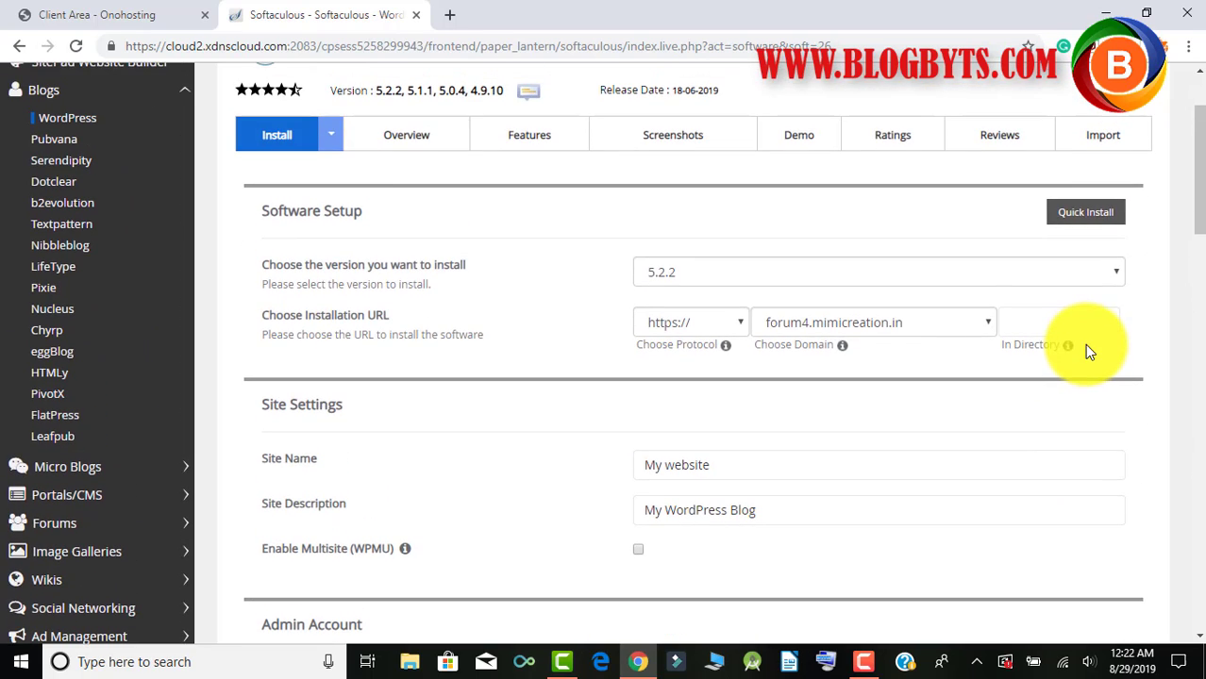
pyautogui.scroll(-18, 1084, 344)
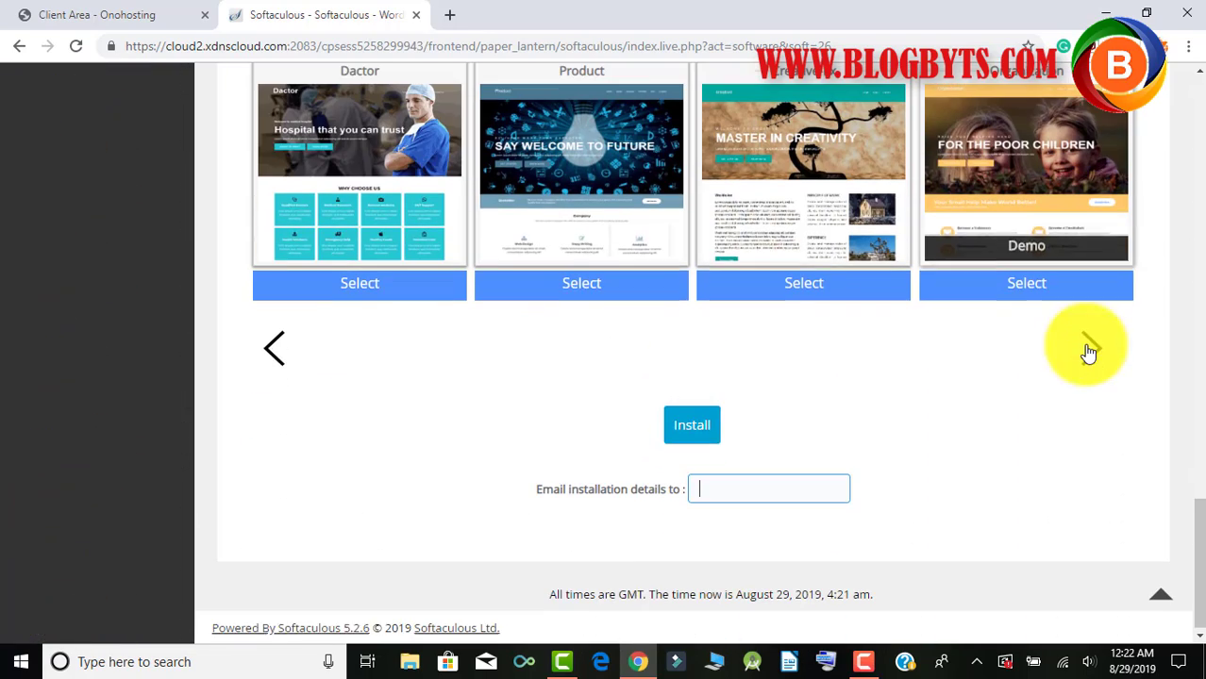
# Submit the WordPress install, which fails because .htaccess already exists in the target folder.
pyautogui.click(694, 424)
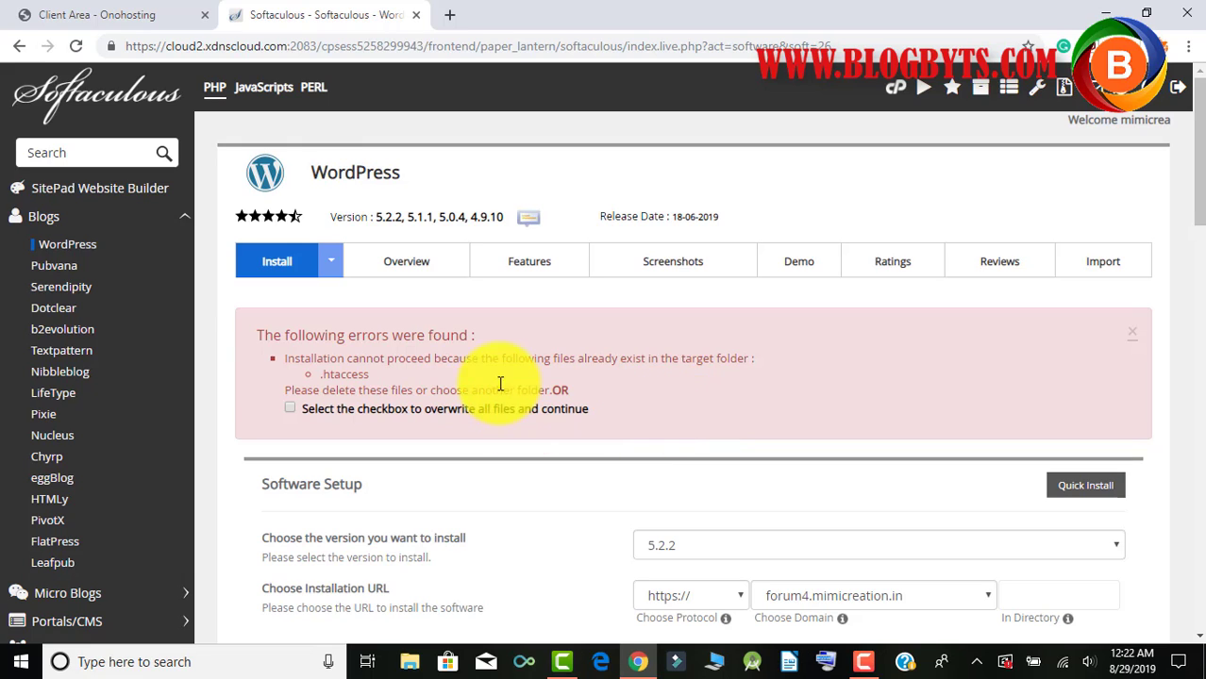
# Tick 'overwrite all files and continue' and enter the e-mail address for the installation details.
pyautogui.click(290, 407)
pyautogui.scroll(-15, 870, 325)
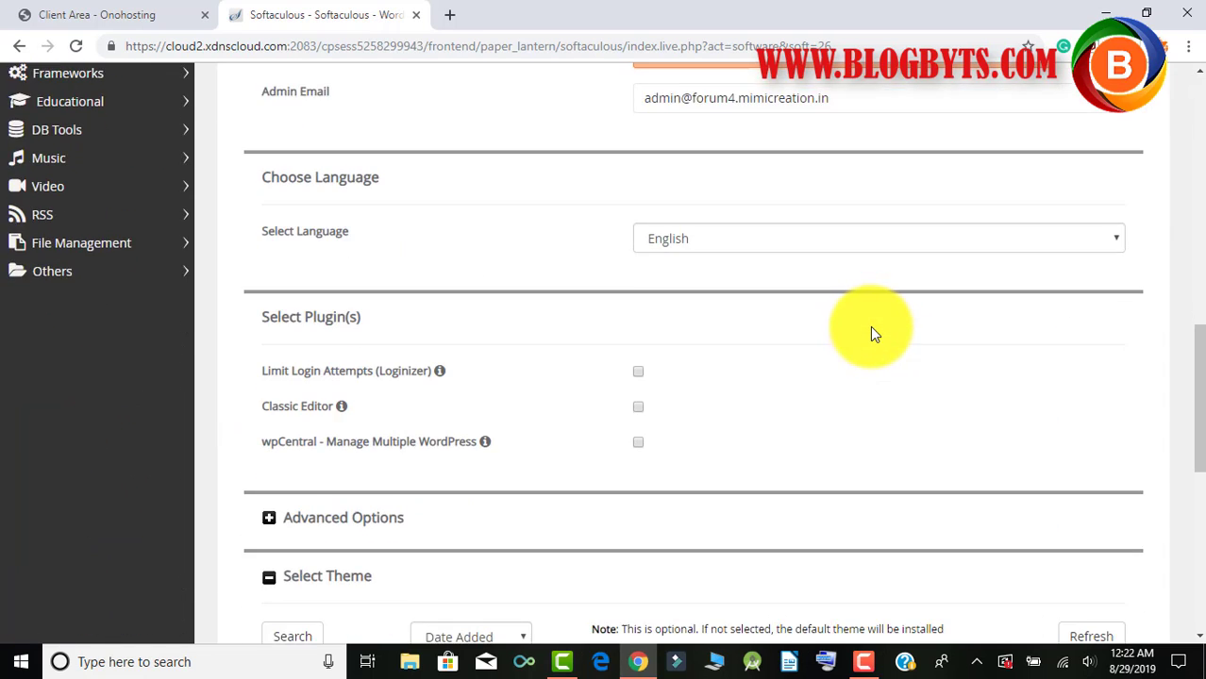
pyautogui.click(725, 495)
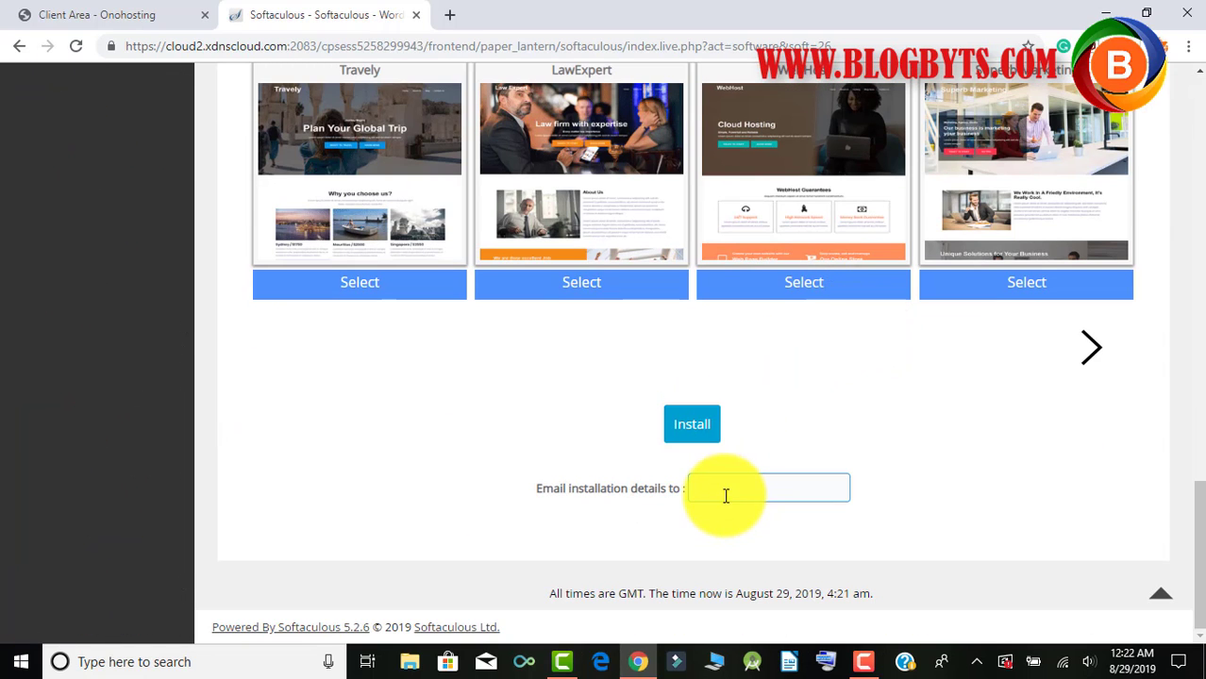
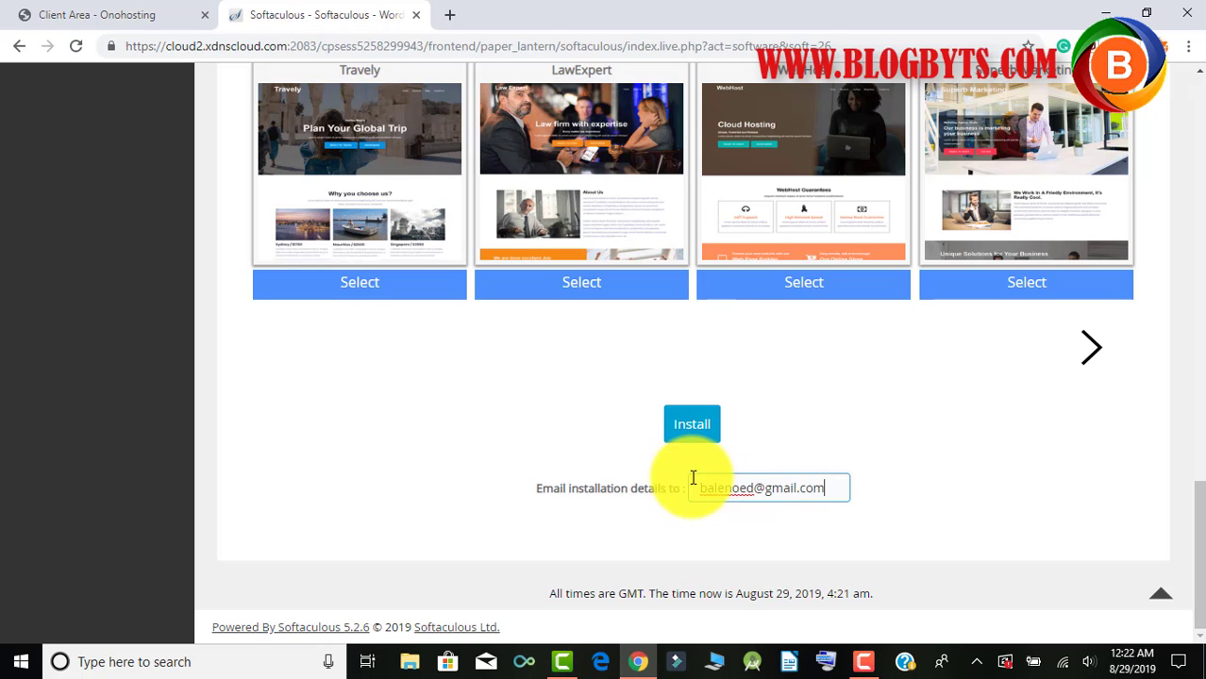
pyautogui.click(596, 449)
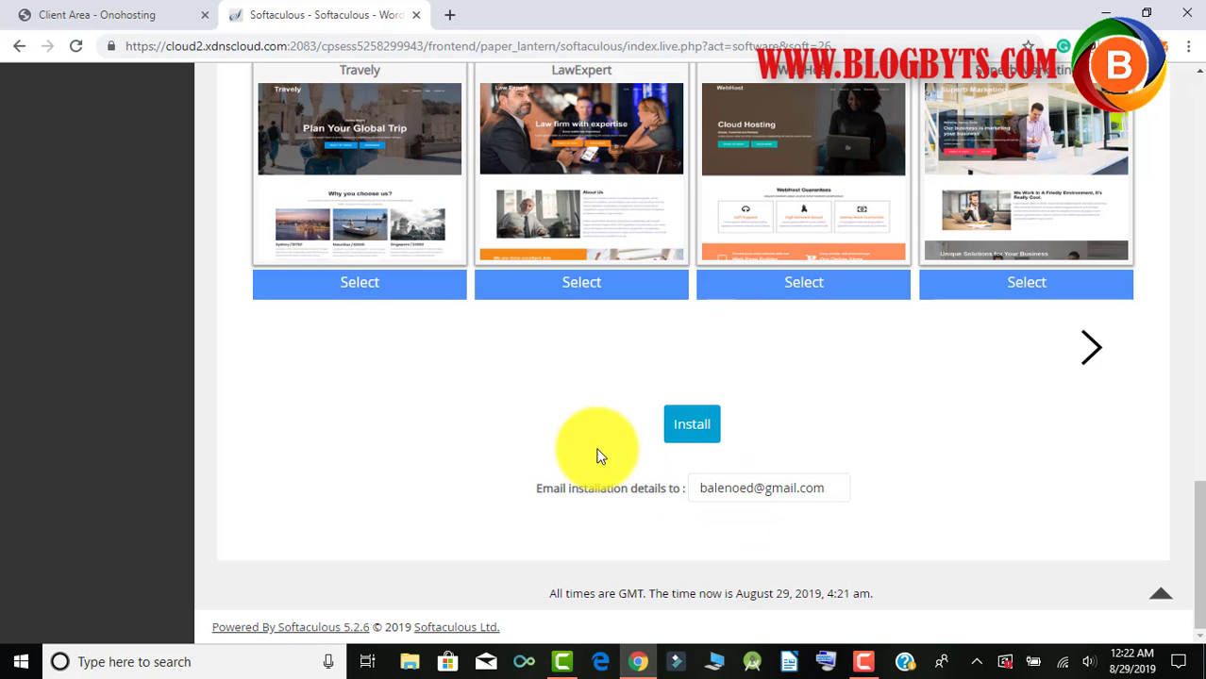
# Launch the resubmitted WordPress install so it begins checking the submitted data.
pyautogui.click(694, 425)
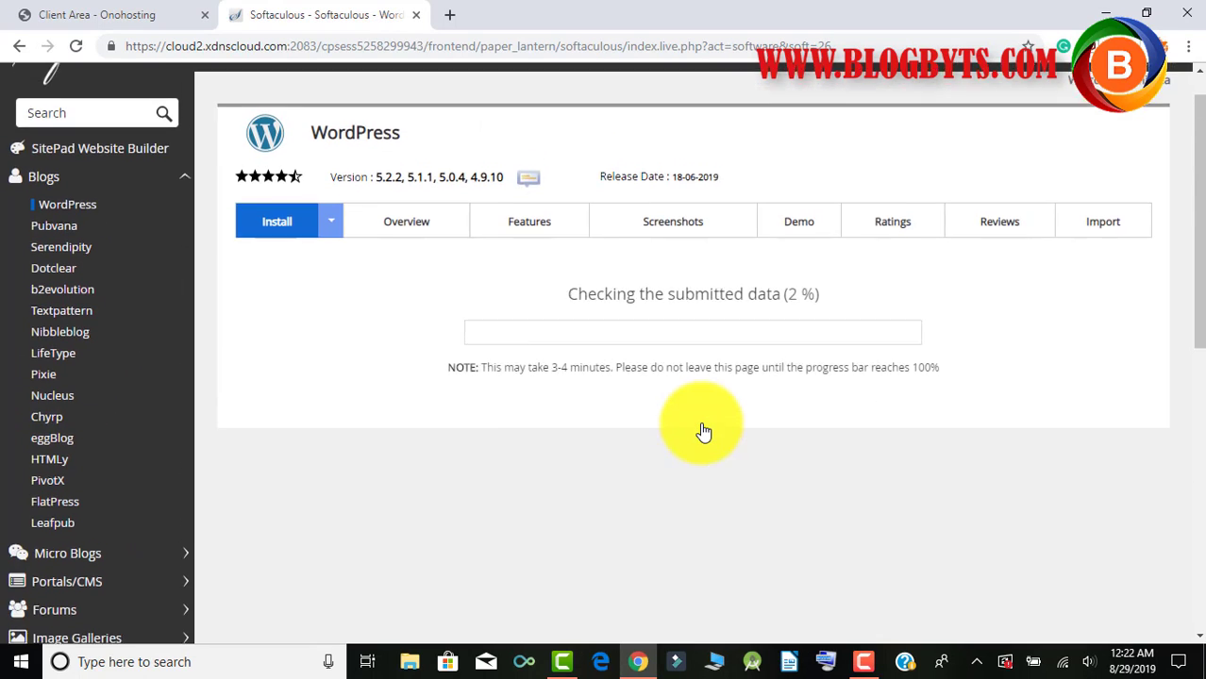